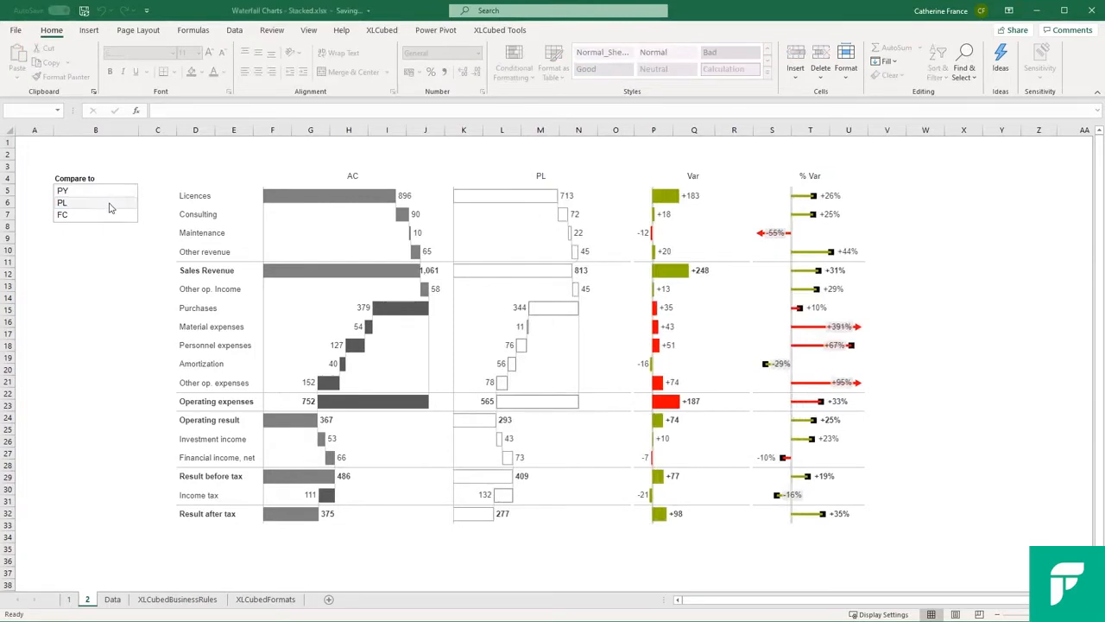
Compare the actuals with FC, PY and PL in turn through the Compare to slicer
{"action": "left_click", "coordinate": [111, 214]}
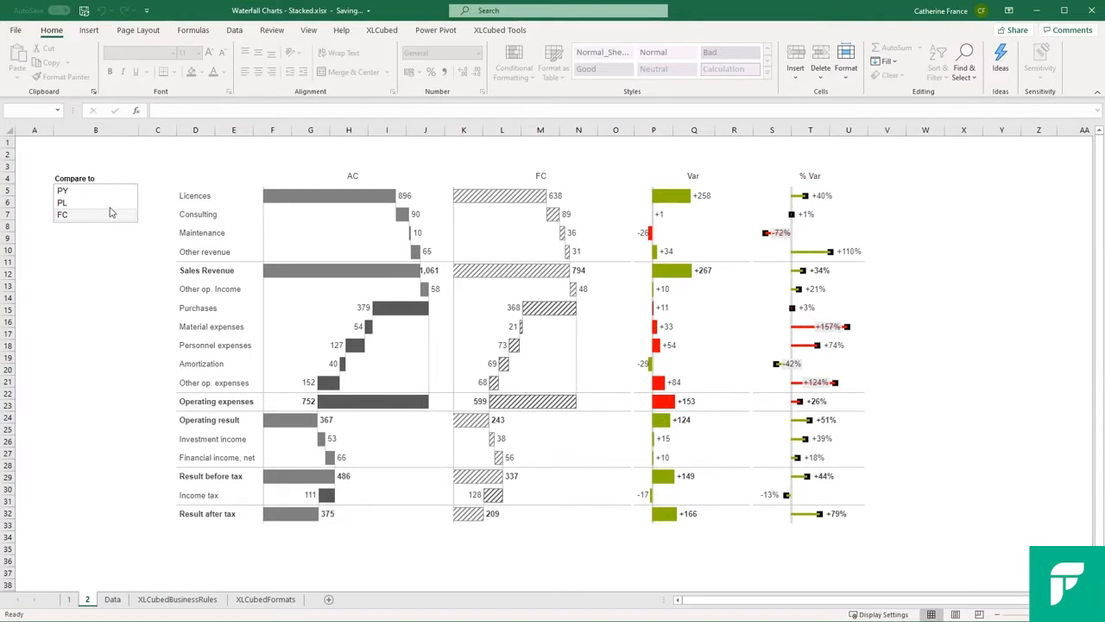
{"action": "left_click", "coordinate": [110, 191]}
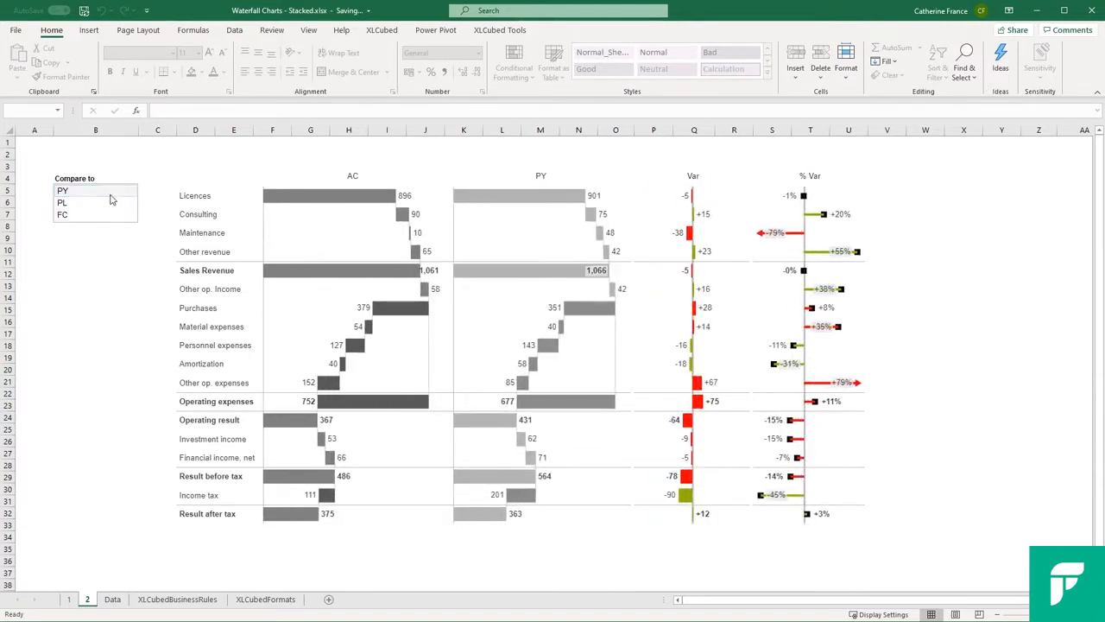
{"action": "left_click", "coordinate": [111, 203]}
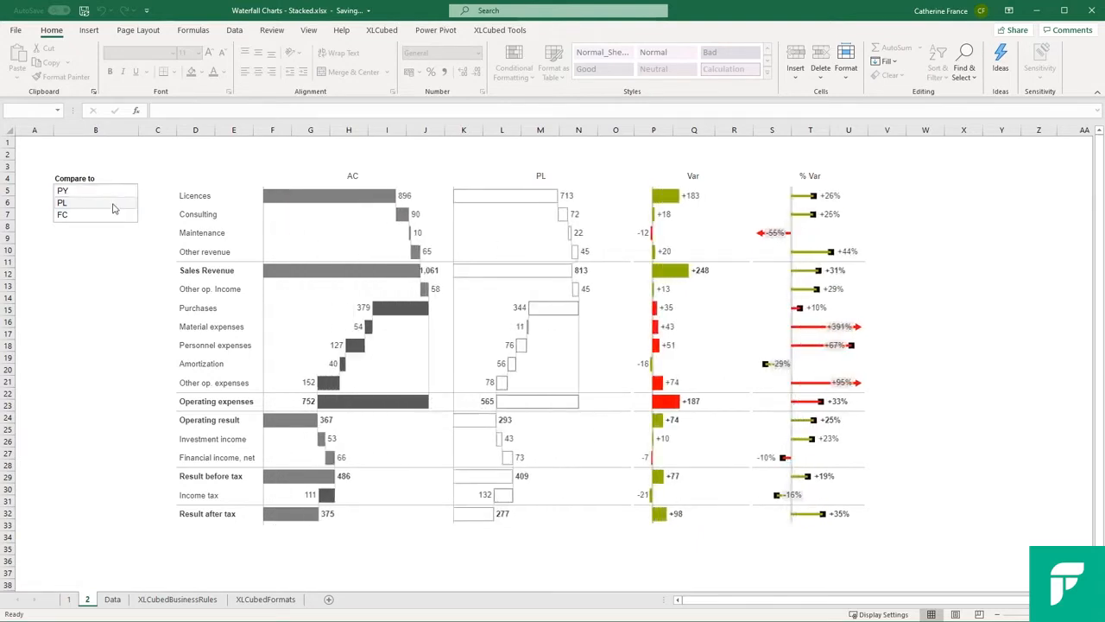
{"action": "left_click", "coordinate": [111, 214]}
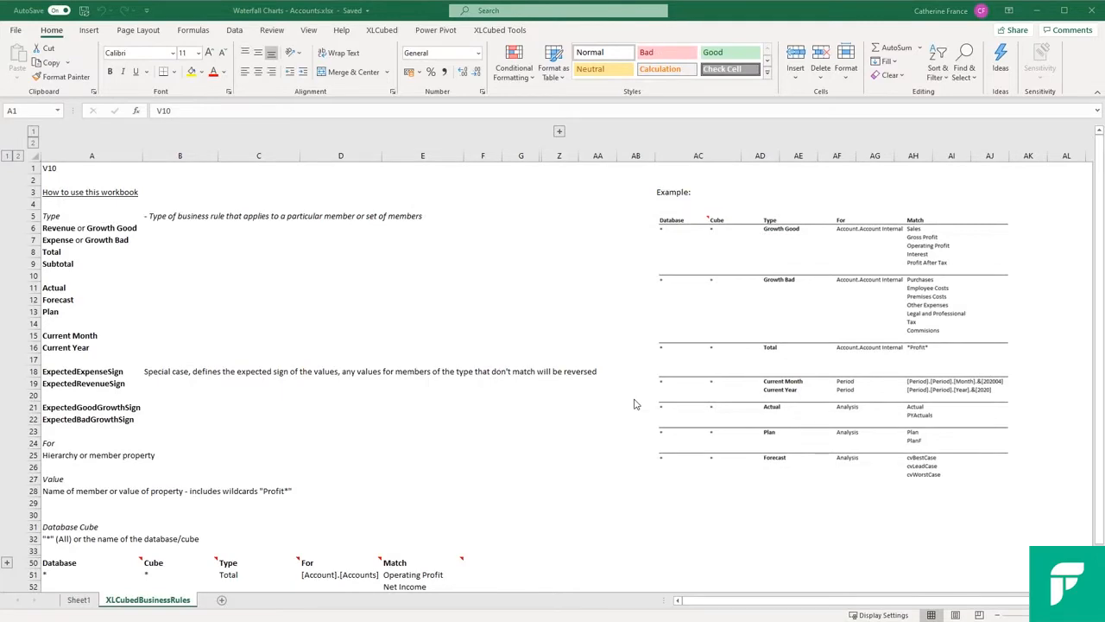
Insert a dynamic chart on Sheet1 of the Accounts workbook and set its type to the Message (Bar) Waterfall
{"action": "scroll", "coordinate": [634, 404], "scroll_direction": "down", "scroll_amount": 6}
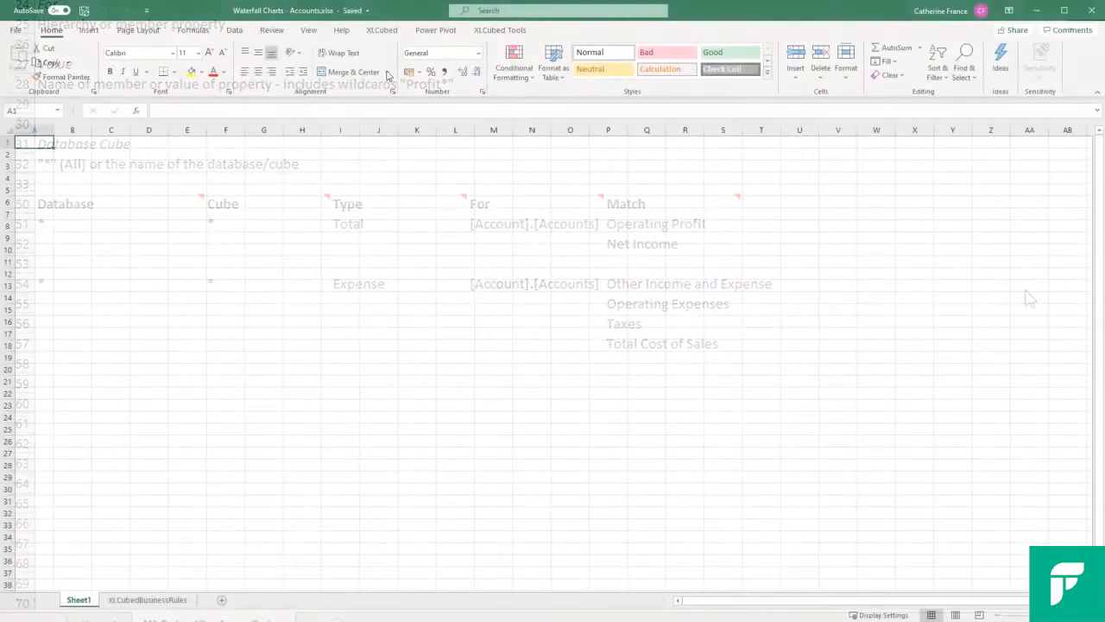
{"action": "left_click", "coordinate": [386, 32]}
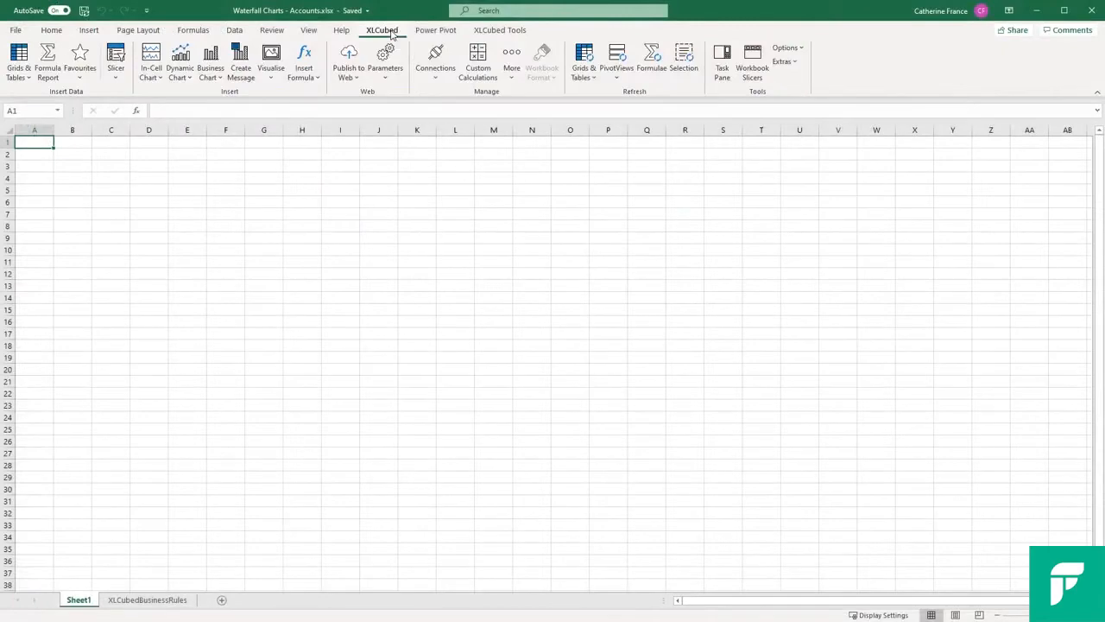
{"action": "left_click", "coordinate": [213, 77]}
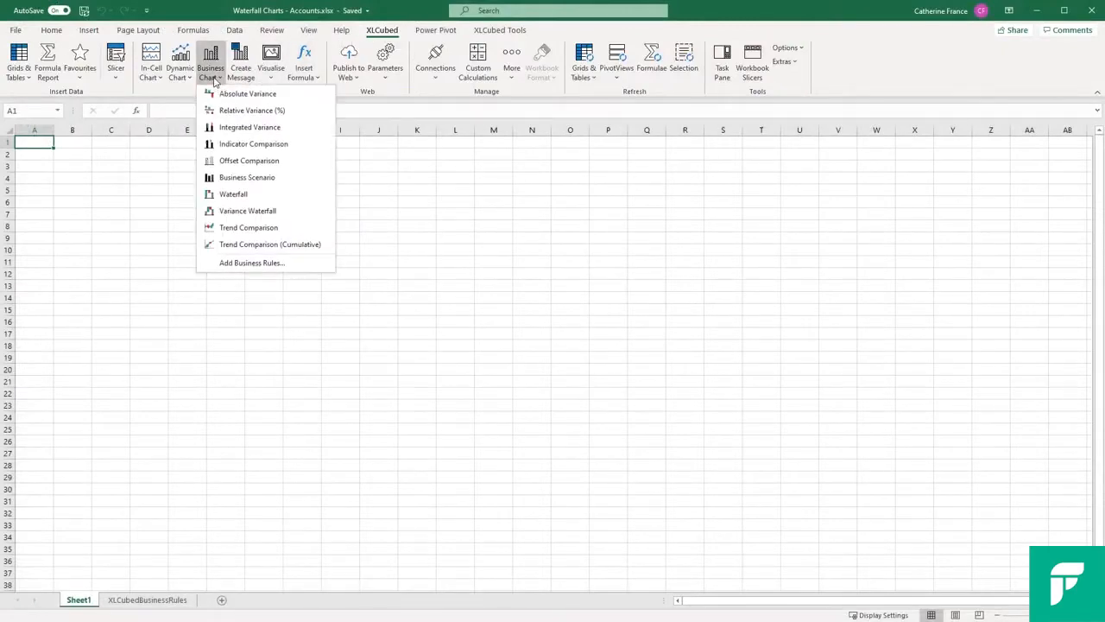
{"action": "left_click", "coordinate": [181, 62]}
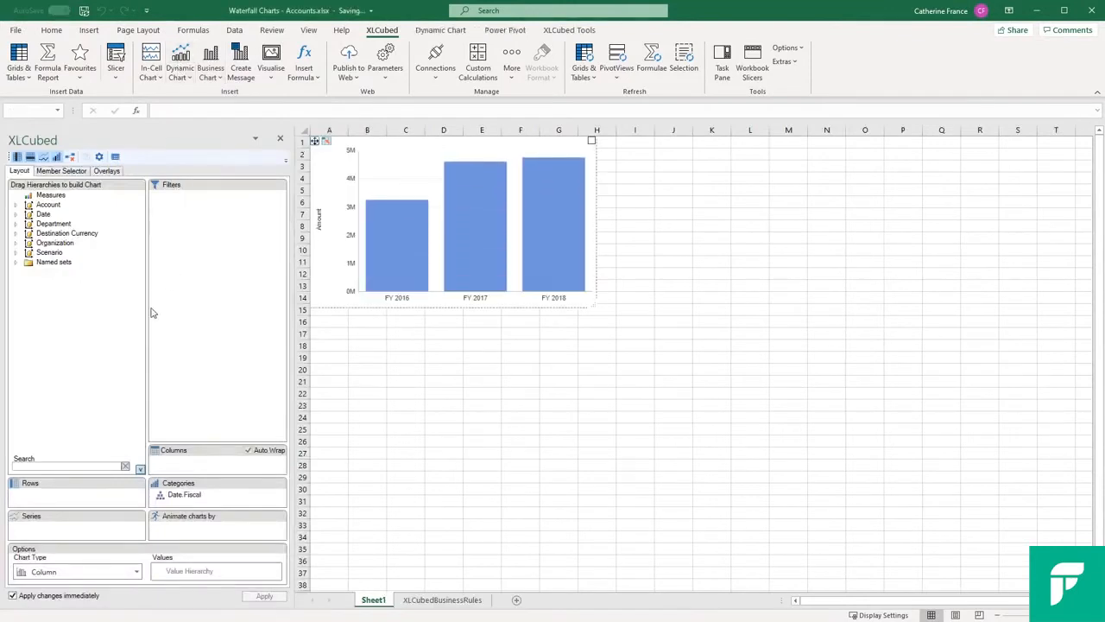
{"action": "left_click", "coordinate": [91, 571]}
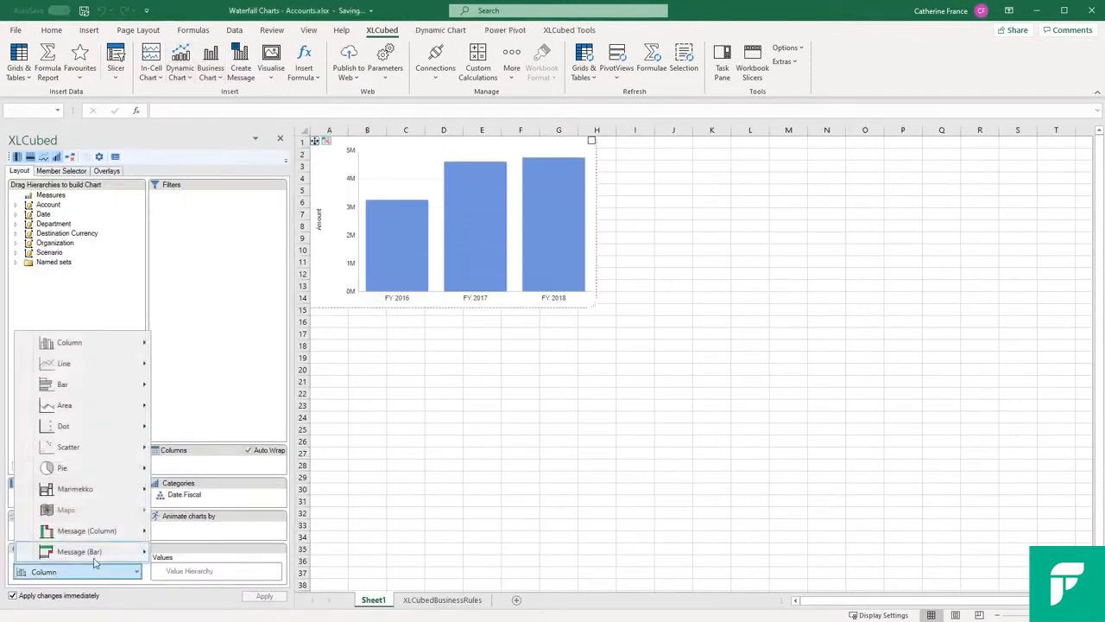
{"action": "mouse_move", "coordinate": [107, 553]}
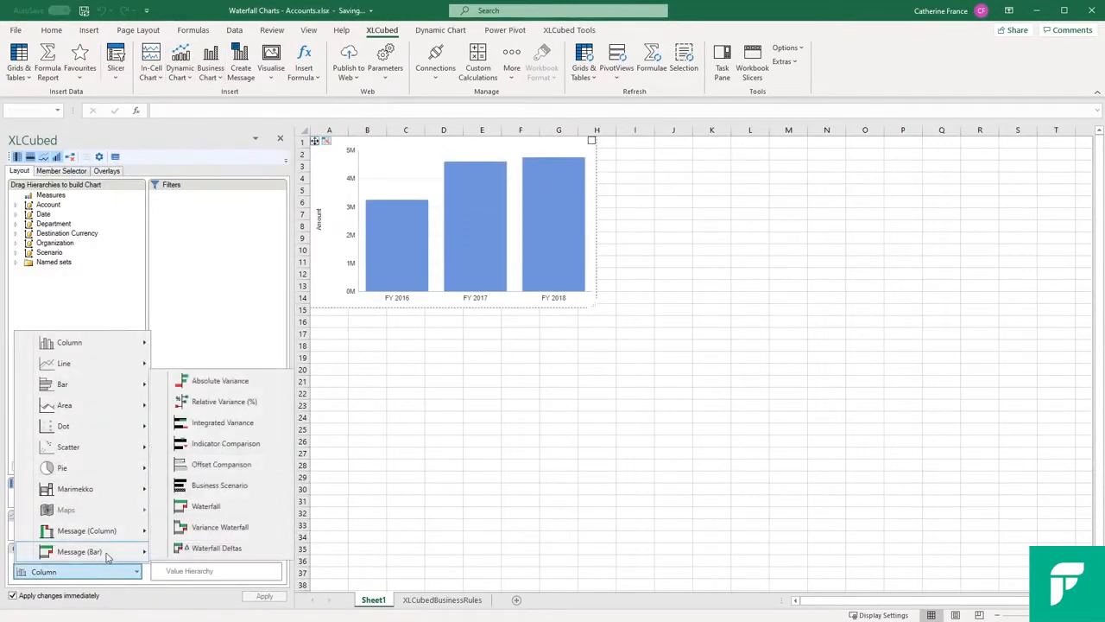
{"action": "left_click", "coordinate": [207, 507]}
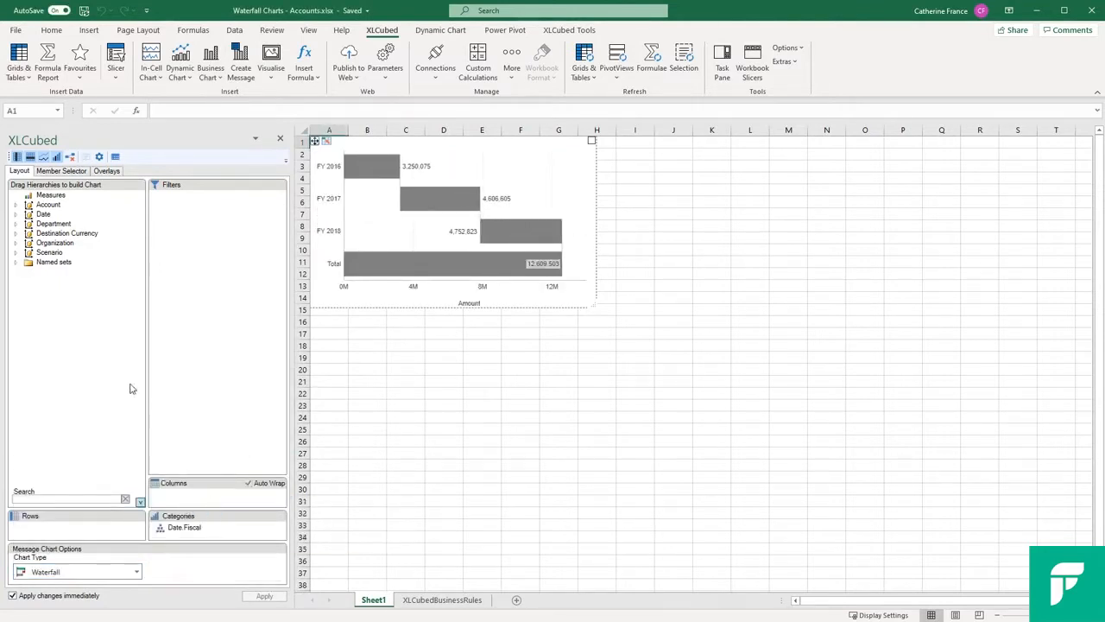
Replace the chart's categories with the Accounts hierarchy and load its seven members from Net Sales to Net Income
{"action": "left_click", "coordinate": [17, 205]}
{"action": "left_click_drag", "start_coordinate": [43, 218], "coordinate": [204, 537]}
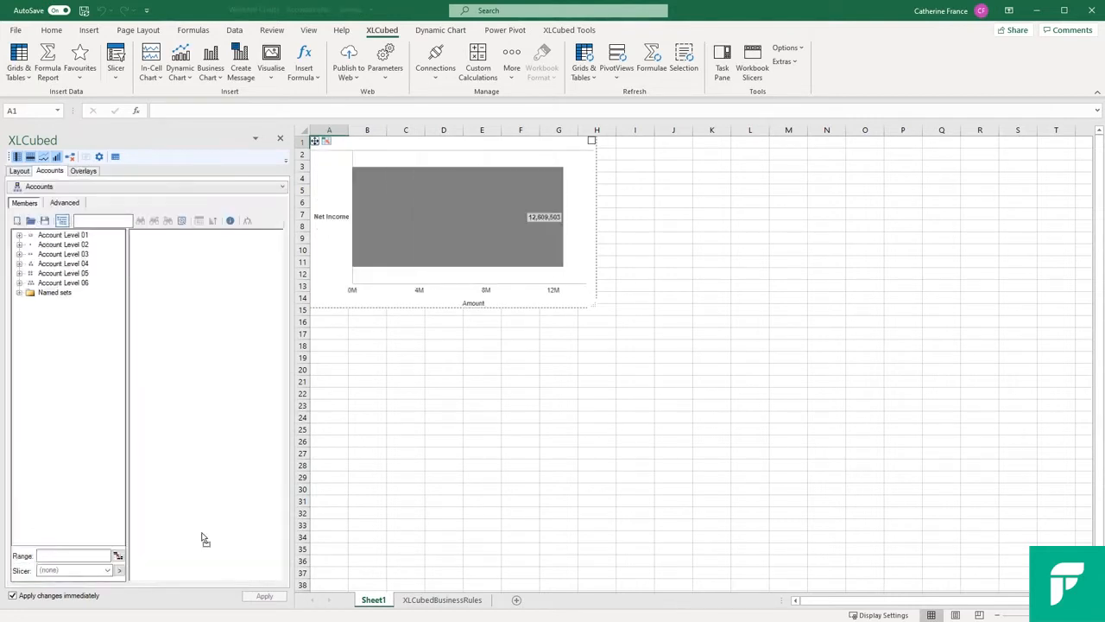
{"action": "left_click", "coordinate": [30, 220]}
{"action": "double_click", "coordinate": [198, 91]}
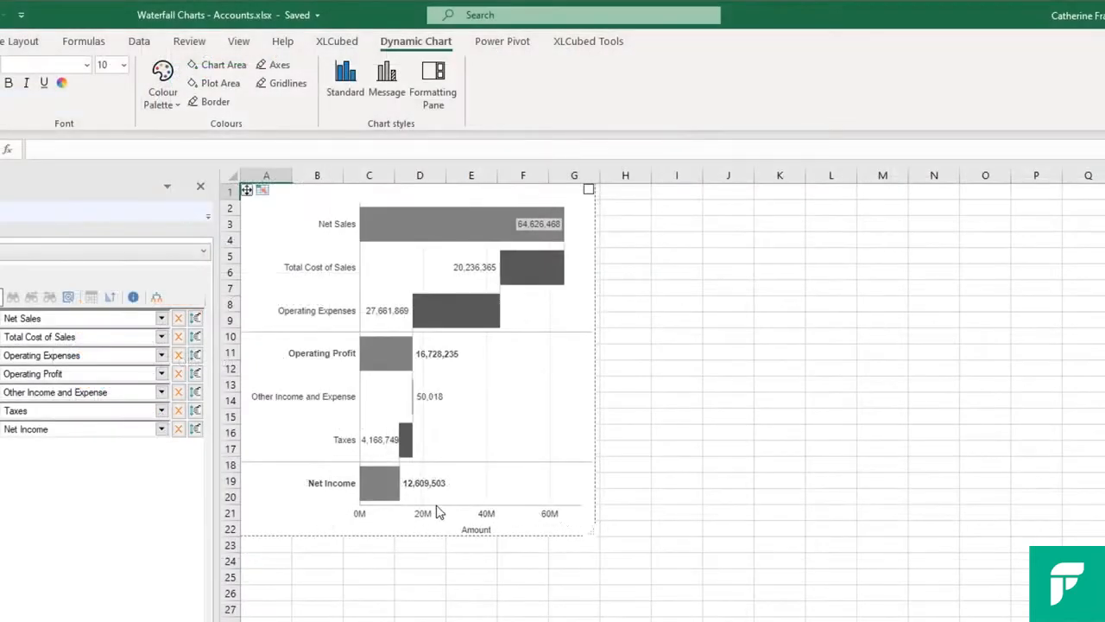
Open the Waterfall options for the Net Income bar
{"action": "right_click", "coordinate": [386, 500]}
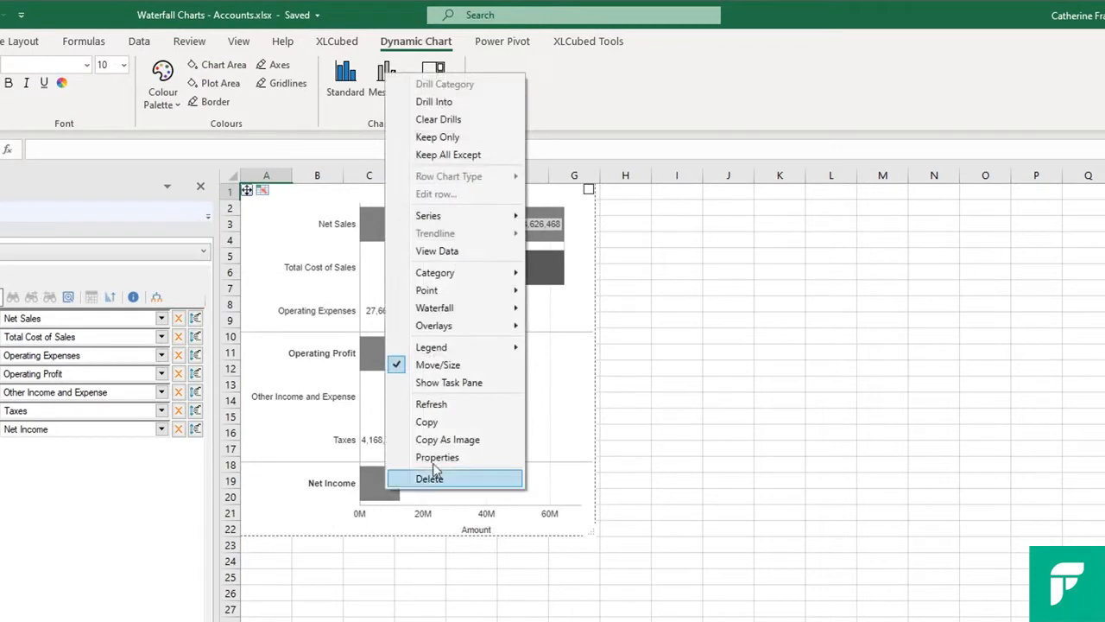
{"action": "mouse_move", "coordinate": [489, 314]}
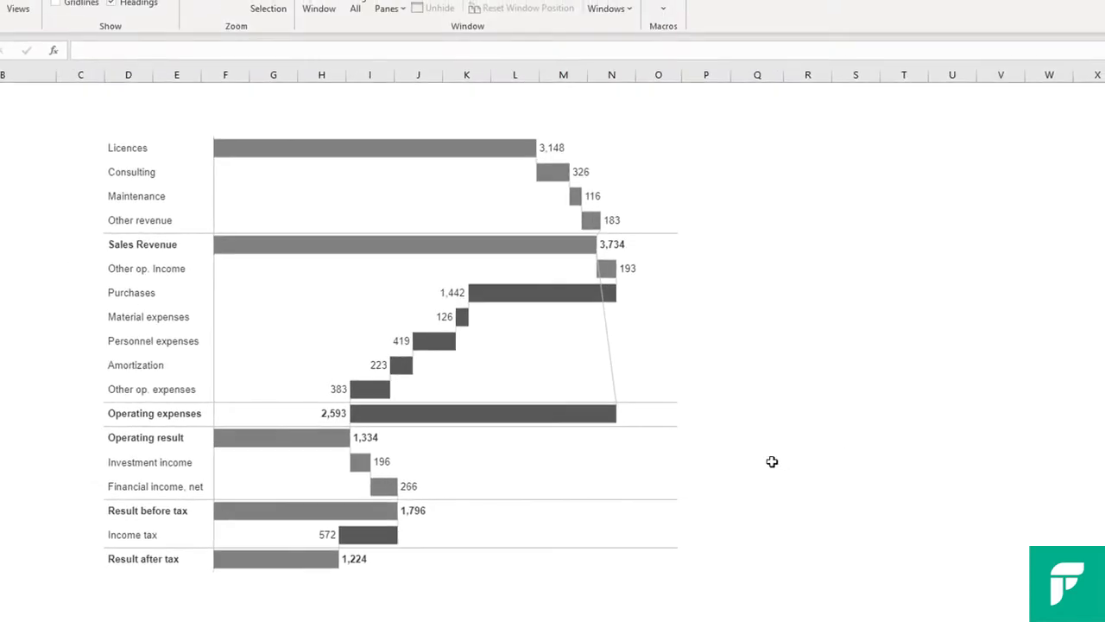
In the Stacked waterfall workbook, set the custom subtotal count of the Operating expenses bar to 5
{"action": "right_click", "coordinate": [590, 420]}
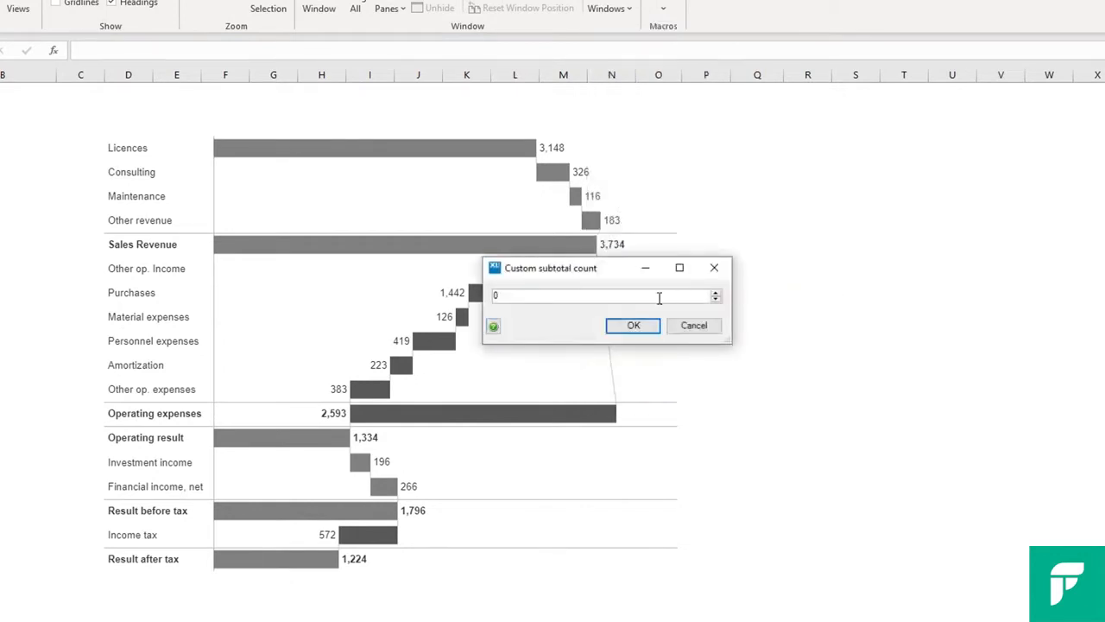
{"action": "left_click", "coordinate": [658, 297]}
{"action": "type", "text": "5"}
{"action": "left_click", "coordinate": [644, 328]}
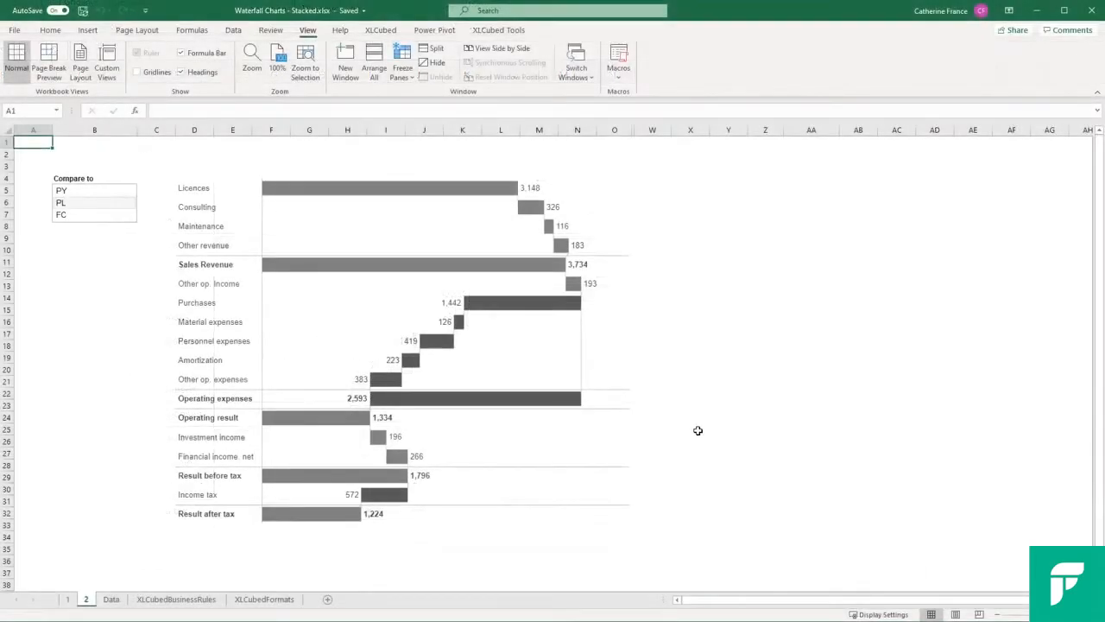
Show the waterfall chart's task pane and add the Scenario hierarchy to the chart's Columns
{"action": "right_click", "coordinate": [608, 439]}
{"action": "left_click", "coordinate": [661, 355]}
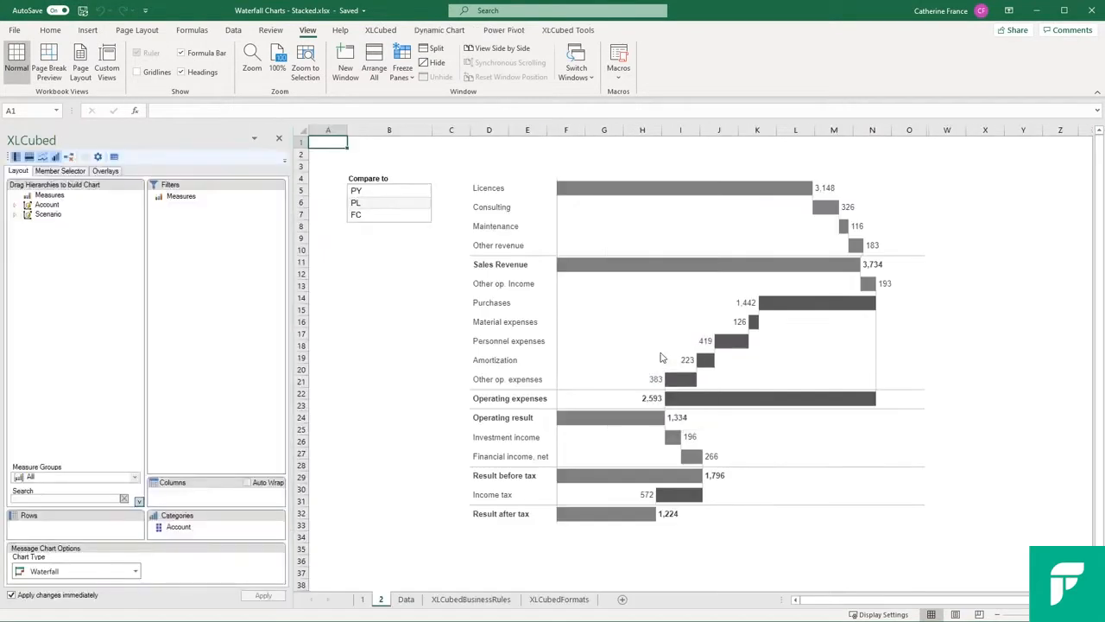
{"action": "left_click", "coordinate": [16, 215]}
{"action": "left_click", "coordinate": [54, 226]}
{"action": "left_click_drag", "start_coordinate": [175, 440], "coordinate": [184, 483]}
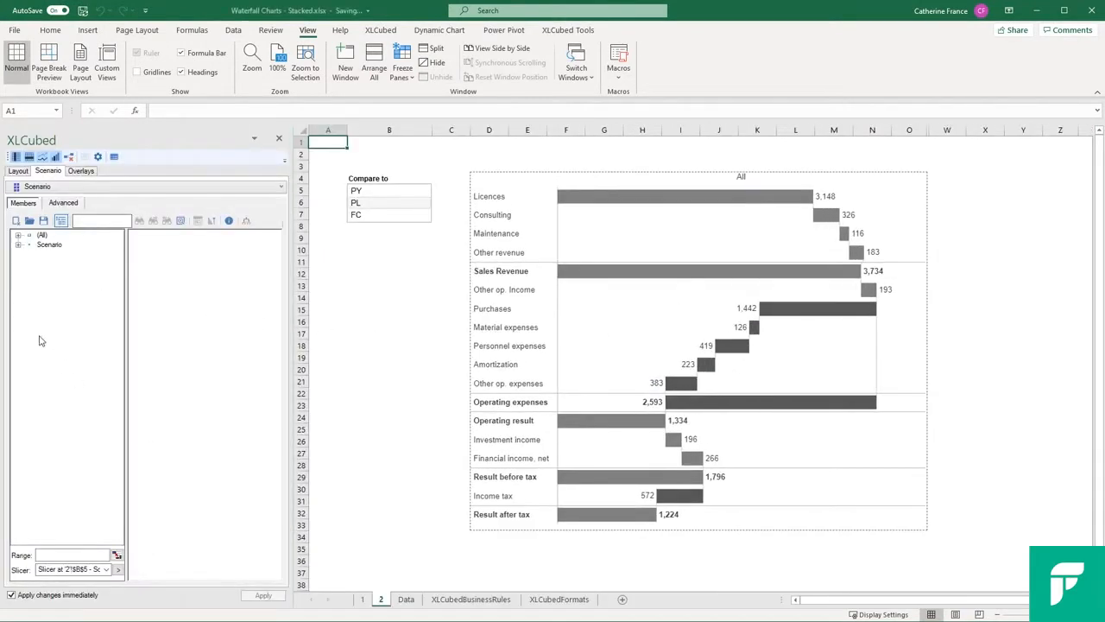
Choose AC and the Scenario slicer at '2'!$B$5 as the column members, and close the task pane
{"action": "left_click", "coordinate": [18, 246]}
{"action": "left_click", "coordinate": [52, 264]}
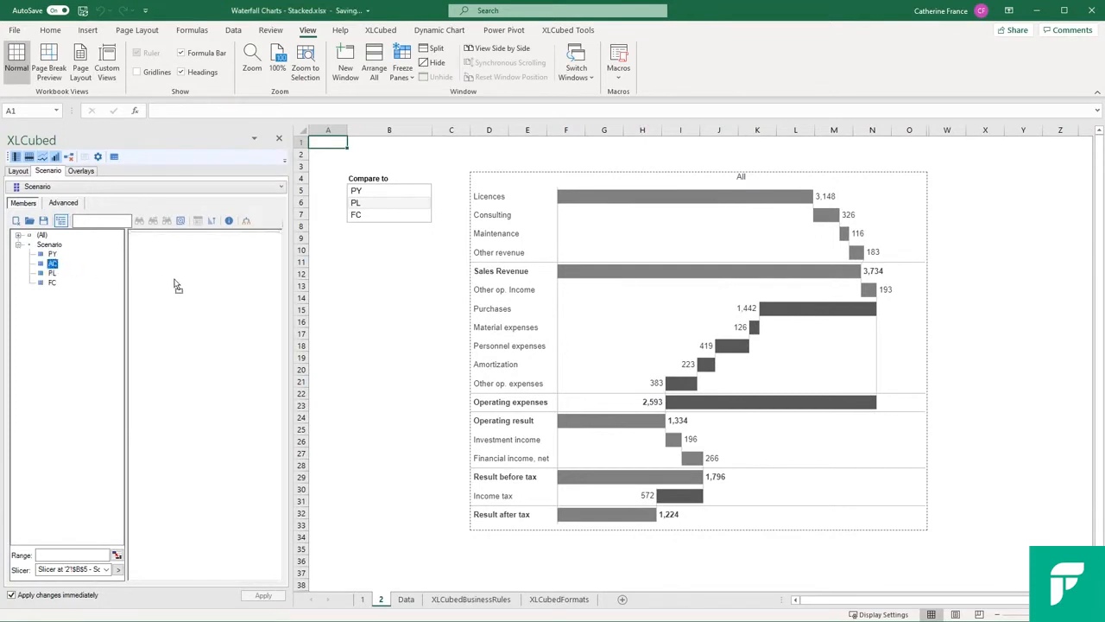
{"action": "left_click", "coordinate": [119, 569]}
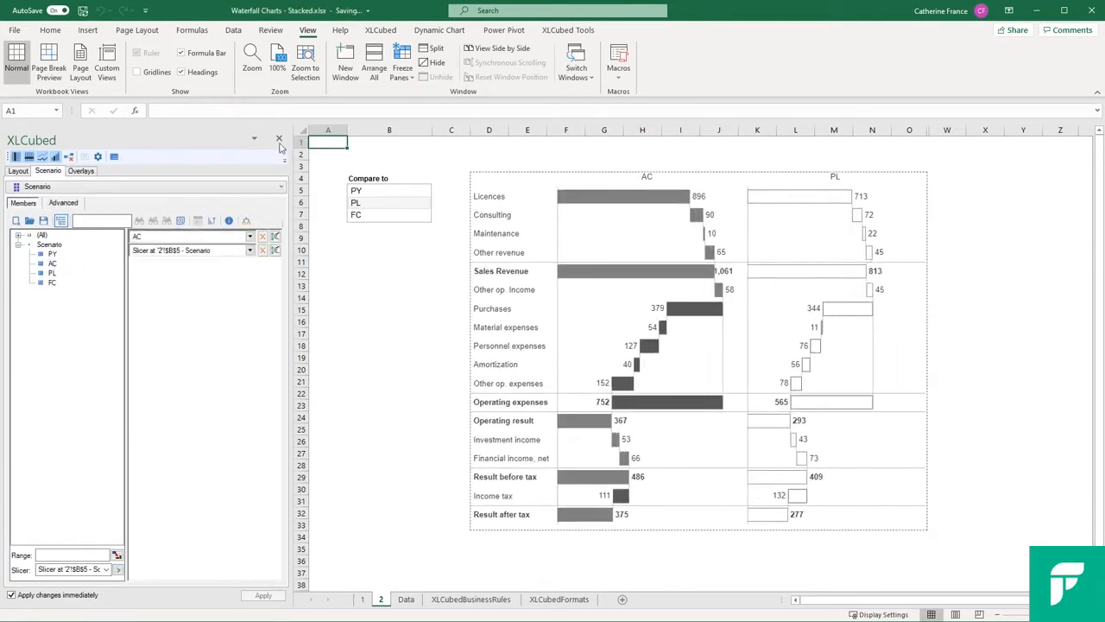
{"action": "left_click", "coordinate": [279, 138]}
{"action": "left_click", "coordinate": [144, 161]}
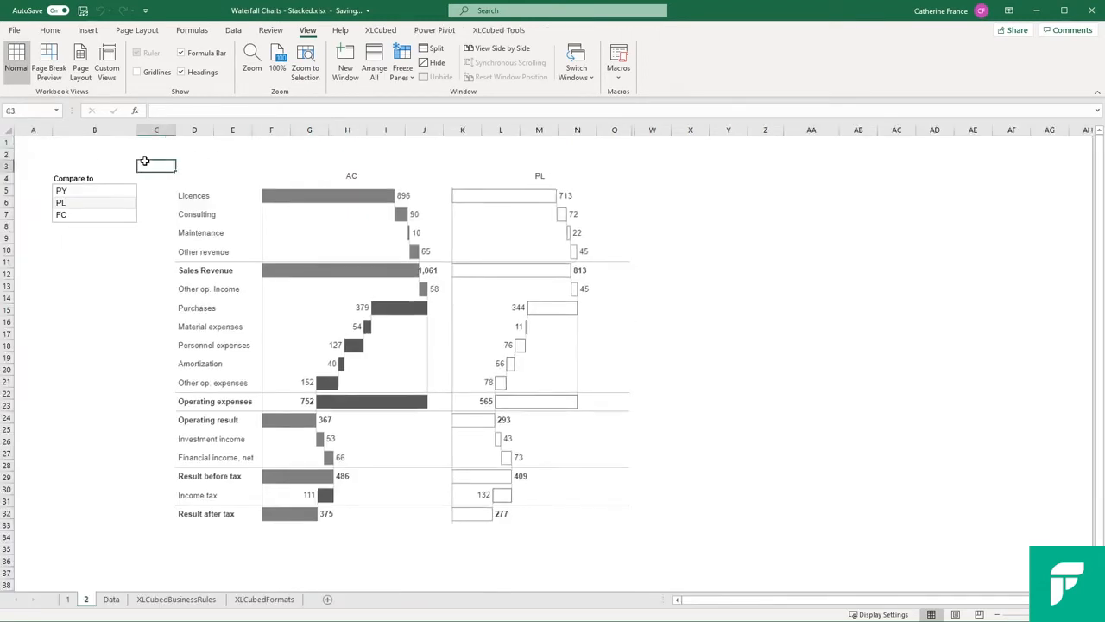
Test the two-column waterfall by switching the Compare to slicer to PY, PL and FC
{"action": "left_click", "coordinate": [110, 191]}
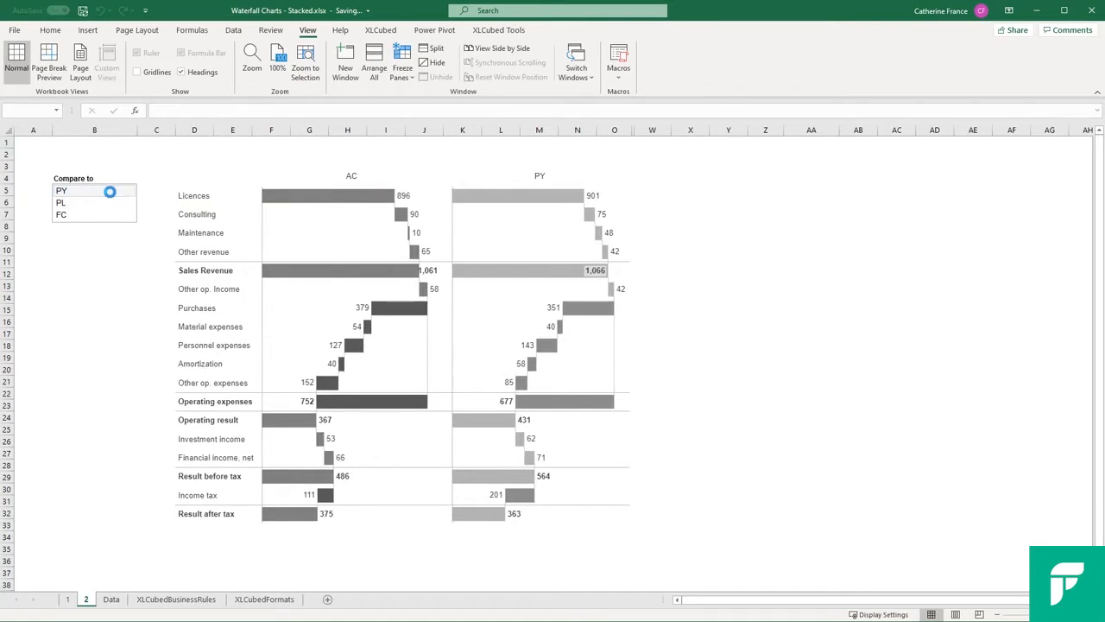
{"action": "left_click", "coordinate": [104, 207]}
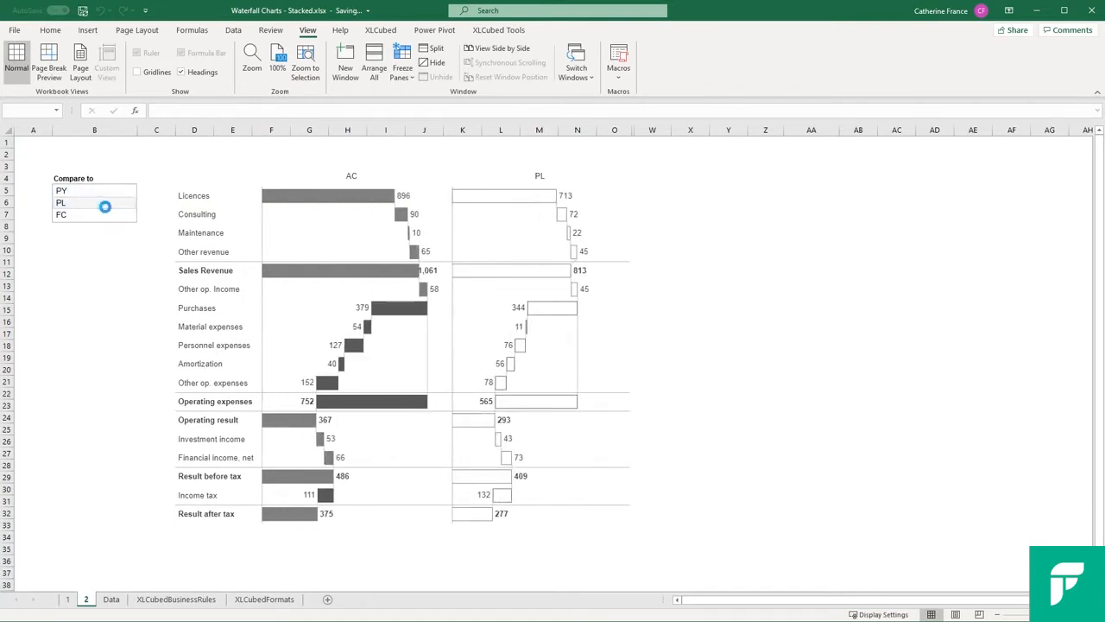
{"action": "left_click", "coordinate": [105, 214]}
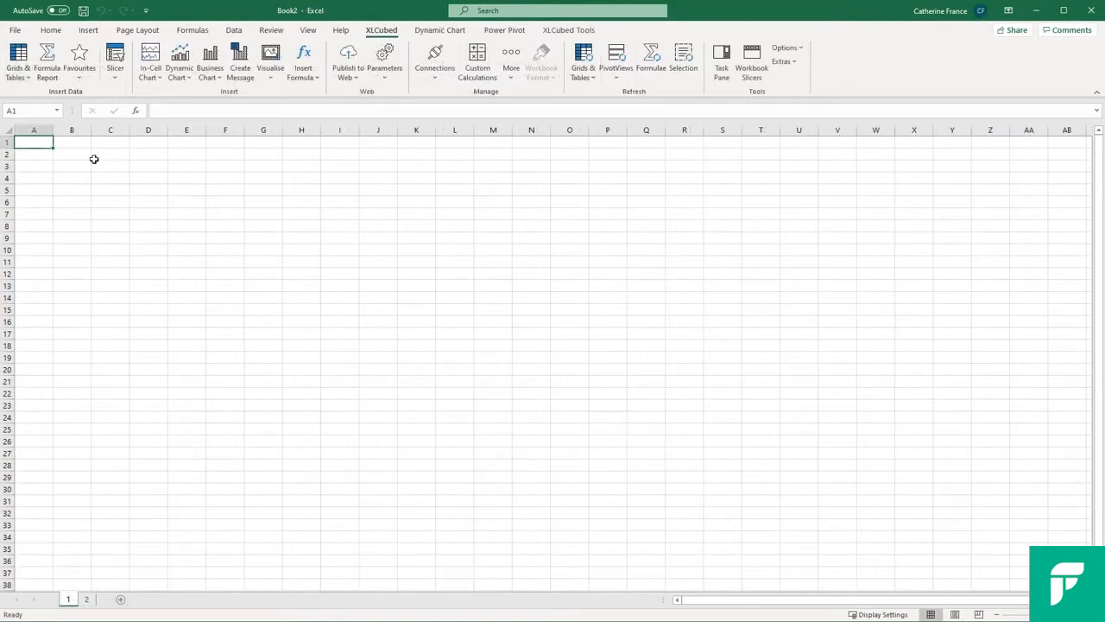
Insert a Cube dynamic chart on sheet 1 of Book2 and set its type to the Message (Column) Variance Waterfall
{"action": "left_click", "coordinate": [183, 84]}
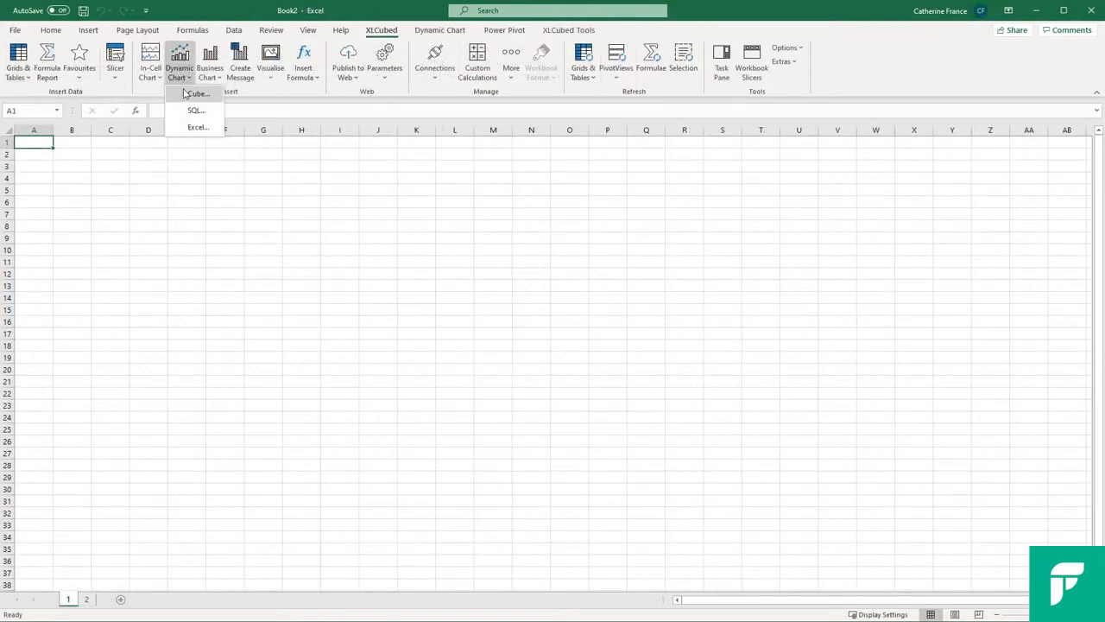
{"action": "left_click", "coordinate": [184, 93]}
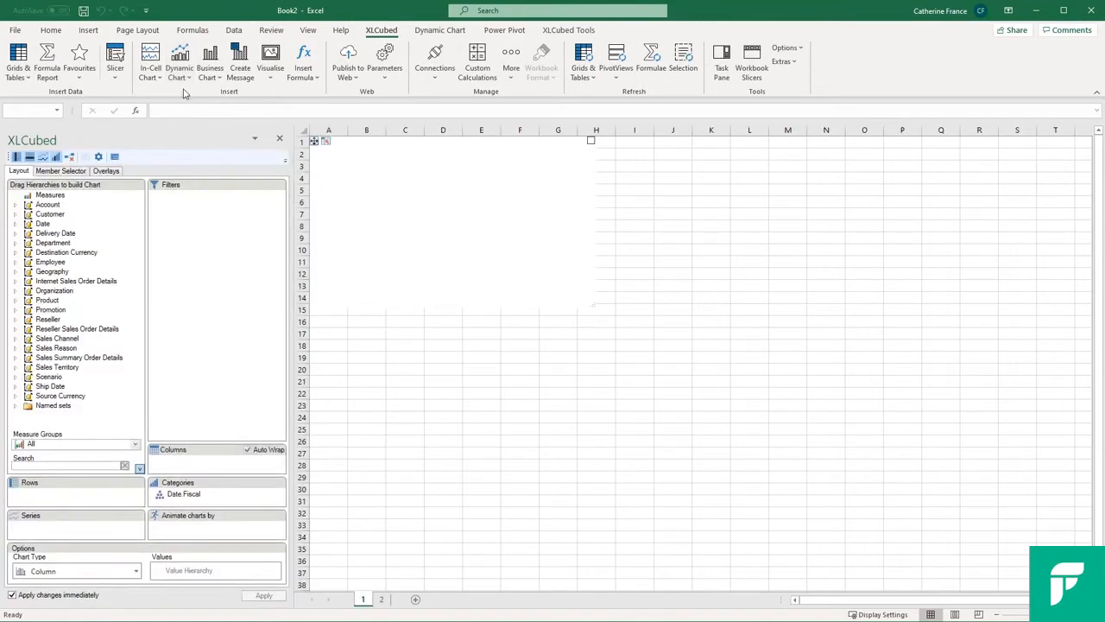
{"action": "left_click", "coordinate": [118, 575]}
{"action": "mouse_move", "coordinate": [126, 532]}
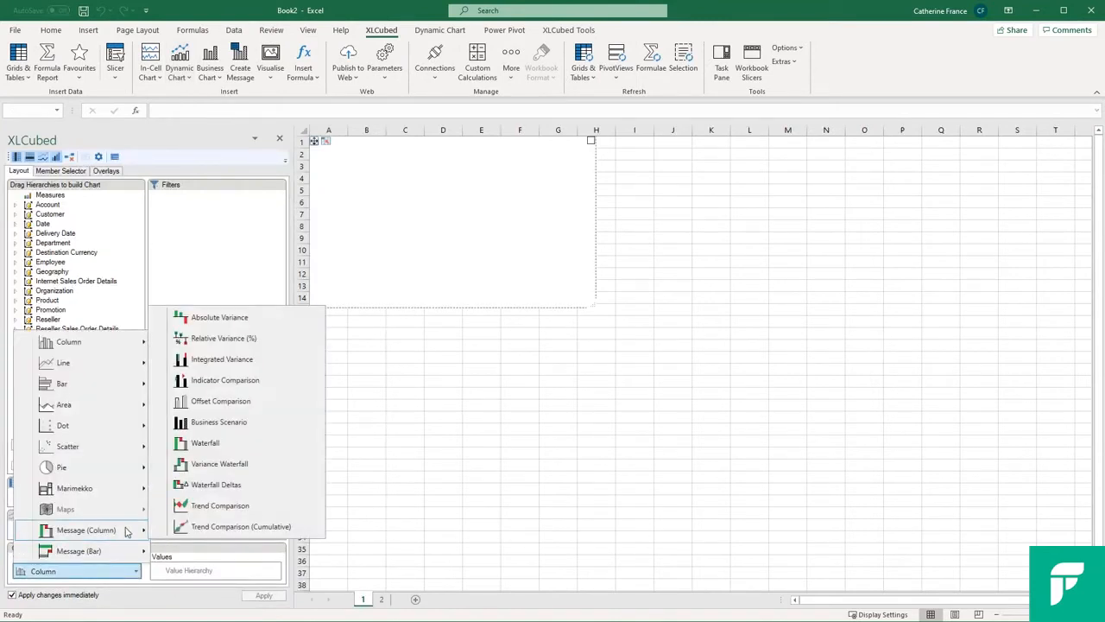
{"action": "left_click", "coordinate": [209, 464]}
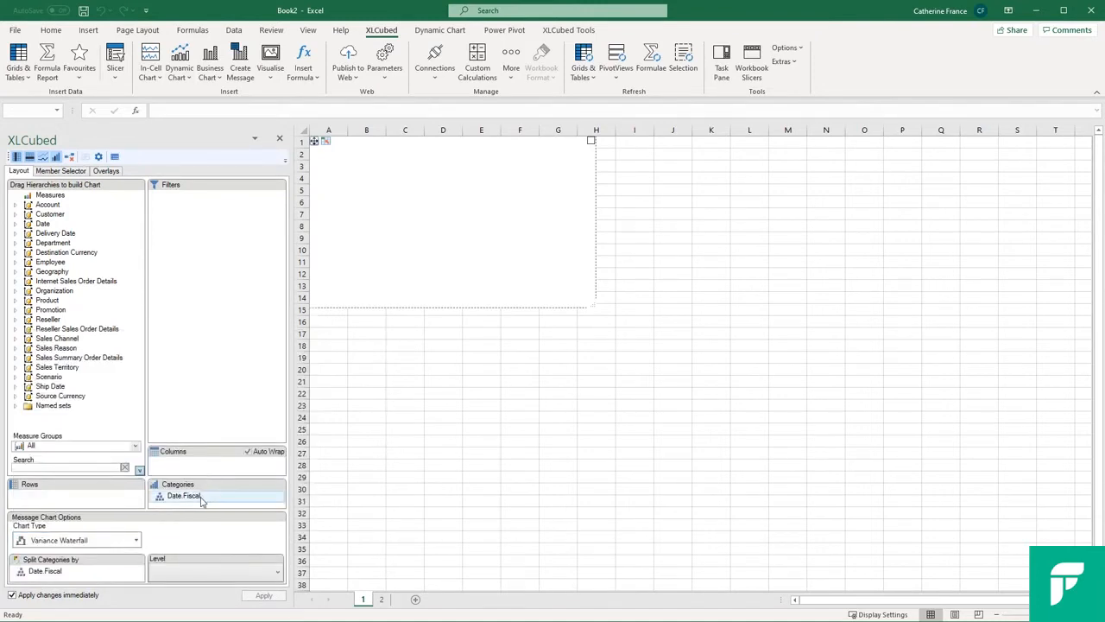
Replace the default members of the Date.Fiscal categories with FY 2017 and FY 2018
{"action": "double_click", "coordinate": [202, 497]}
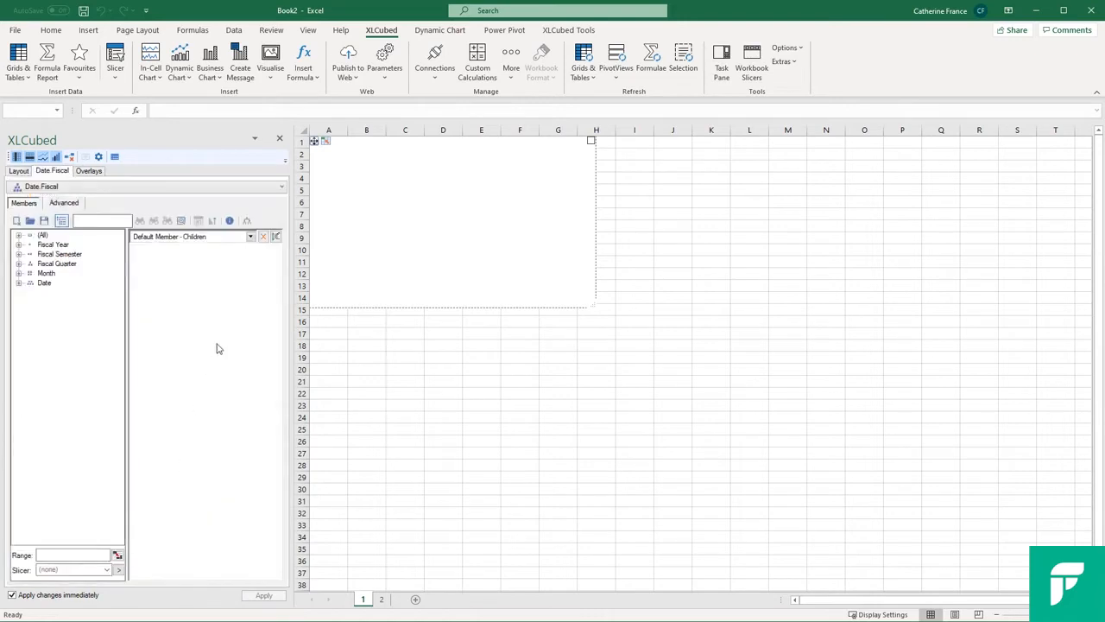
{"action": "left_click", "coordinate": [263, 236]}
{"action": "left_click", "coordinate": [62, 221]}
{"action": "left_click", "coordinate": [19, 235]}
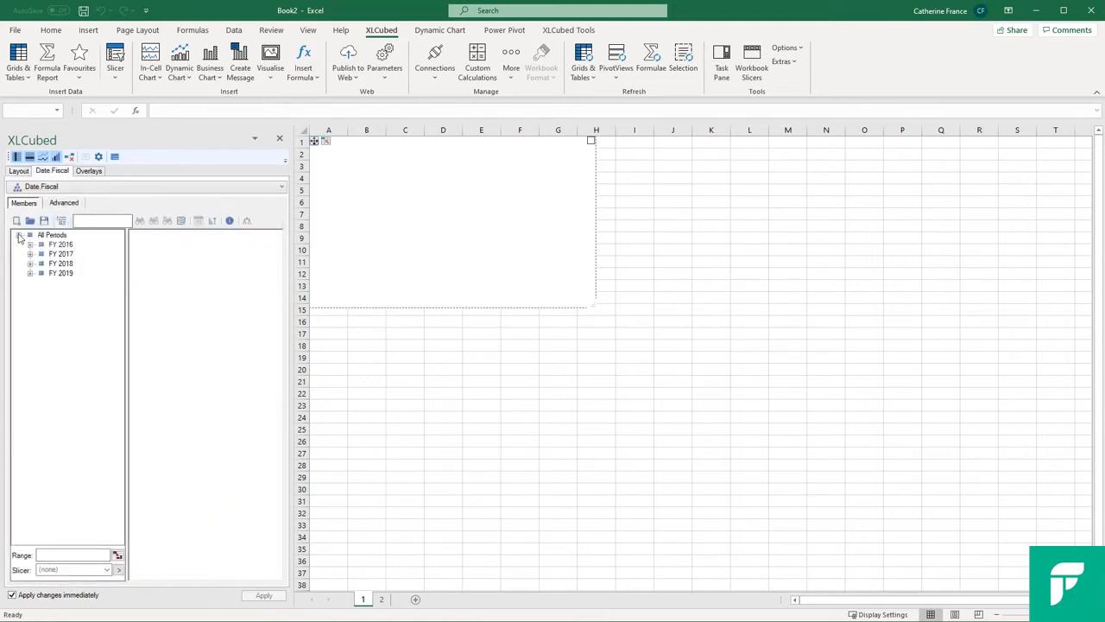
{"action": "left_click", "coordinate": [61, 254]}
{"action": "left_click", "coordinate": [60, 263], "text": "shift"}
{"action": "left_click_drag", "start_coordinate": [60, 264], "coordinate": [150, 282]}
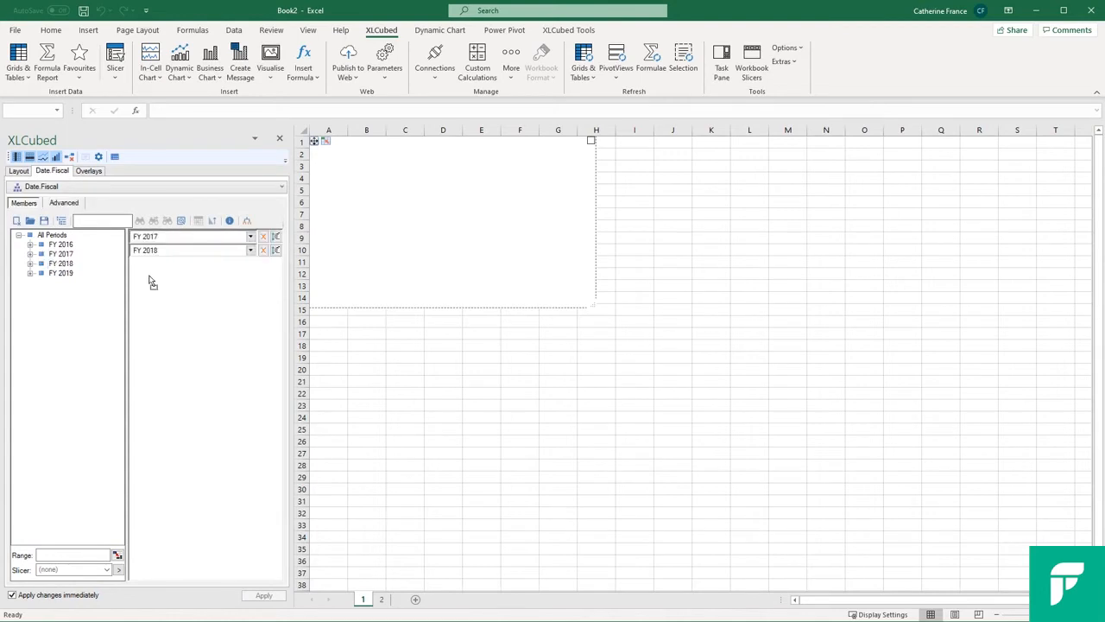
Filter the chart's Measures to Gross Profit from the Sales Summary group and return to the chart layout
{"action": "left_click", "coordinate": [21, 171]}
{"action": "double_click", "coordinate": [43, 190]}
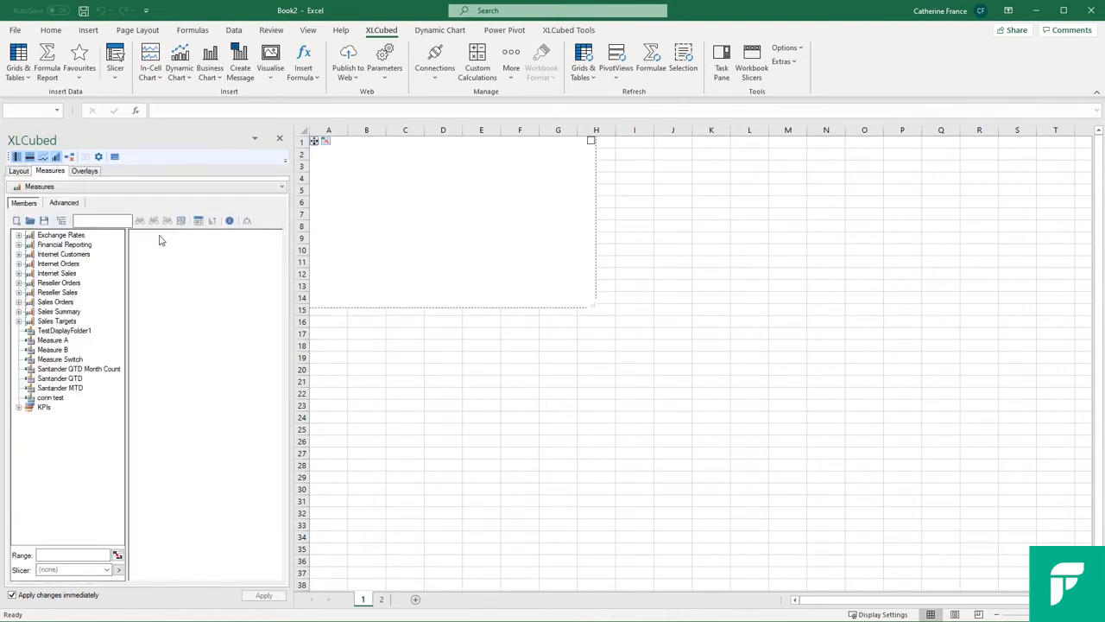
{"action": "left_click", "coordinate": [19, 312]}
{"action": "left_click_drag", "start_coordinate": [60, 406], "coordinate": [170, 404]}
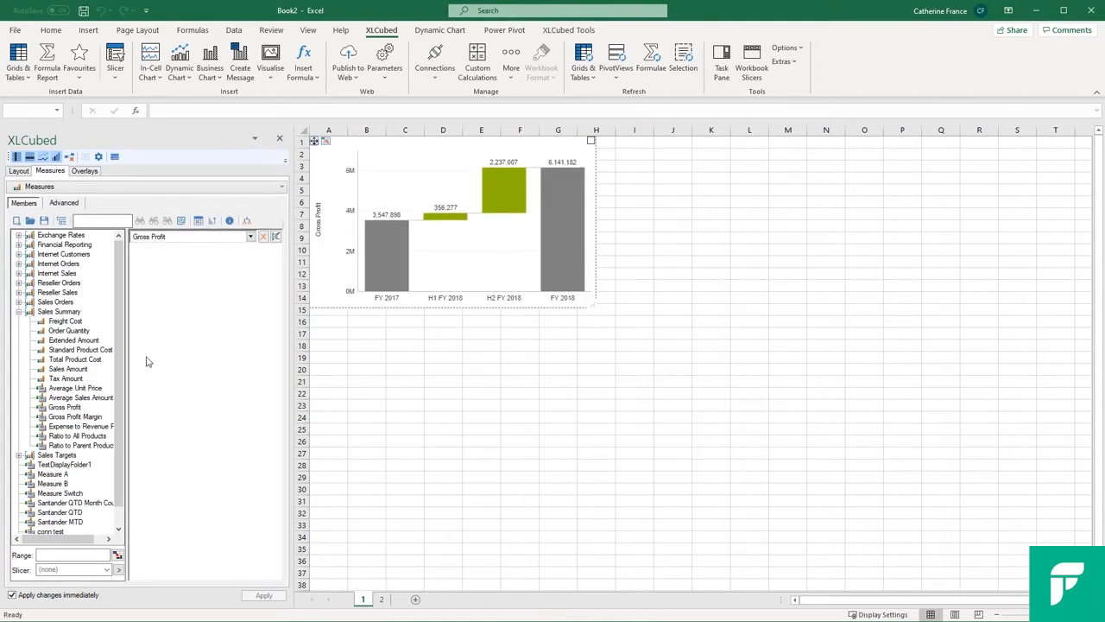
{"action": "left_click", "coordinate": [20, 172]}
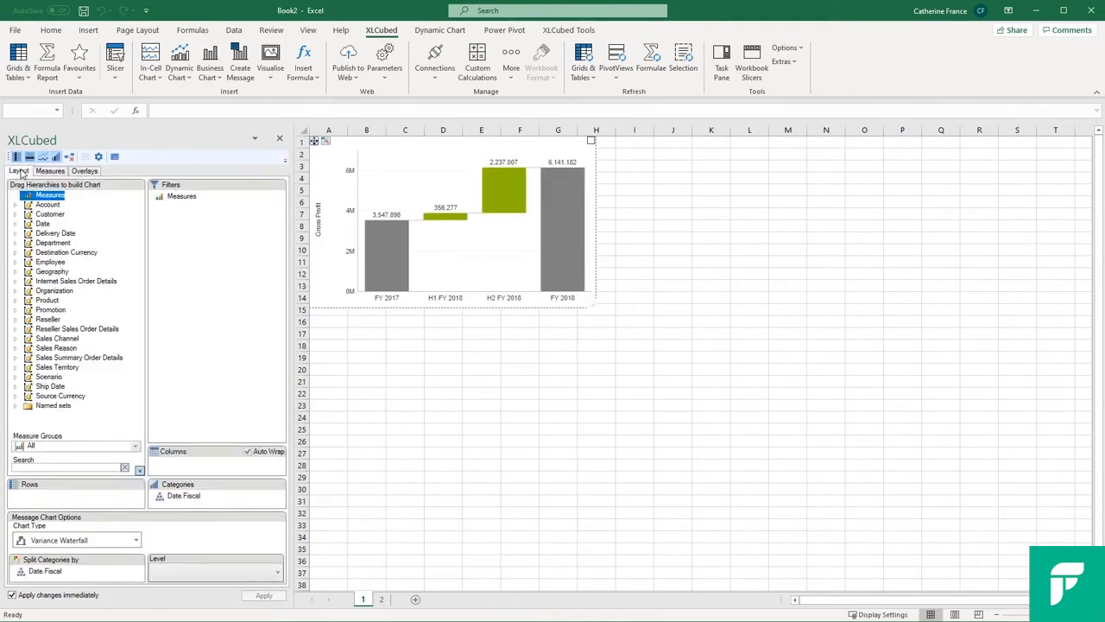
Split the variance between FY 2017 and FY 2018 at the Fiscal Quarter level
{"action": "left_click", "coordinate": [171, 572]}
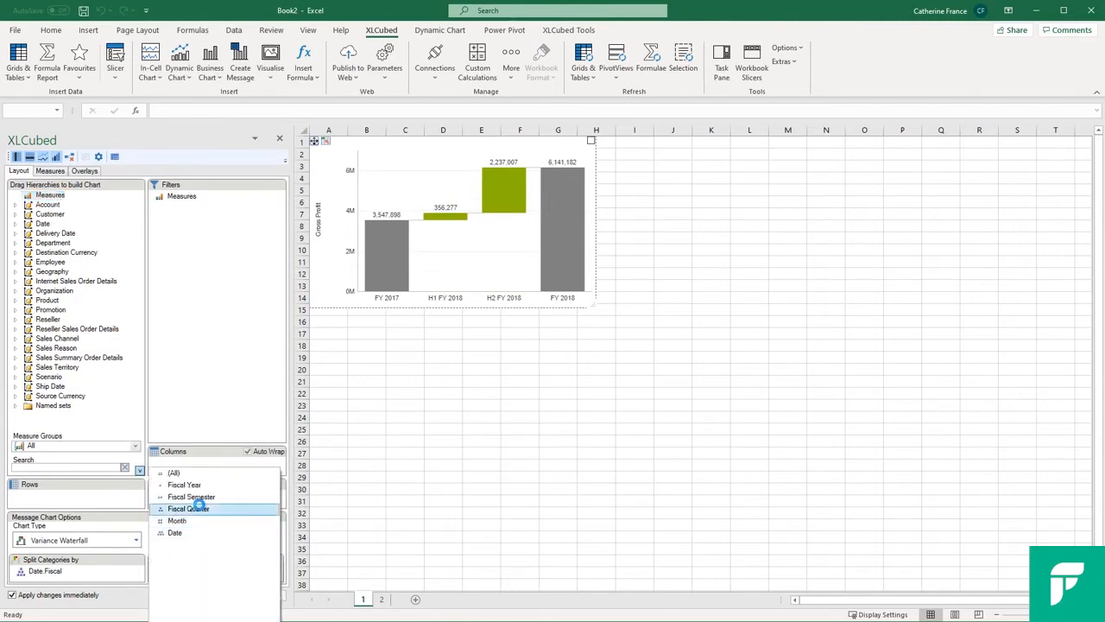
{"action": "left_click", "coordinate": [193, 509]}
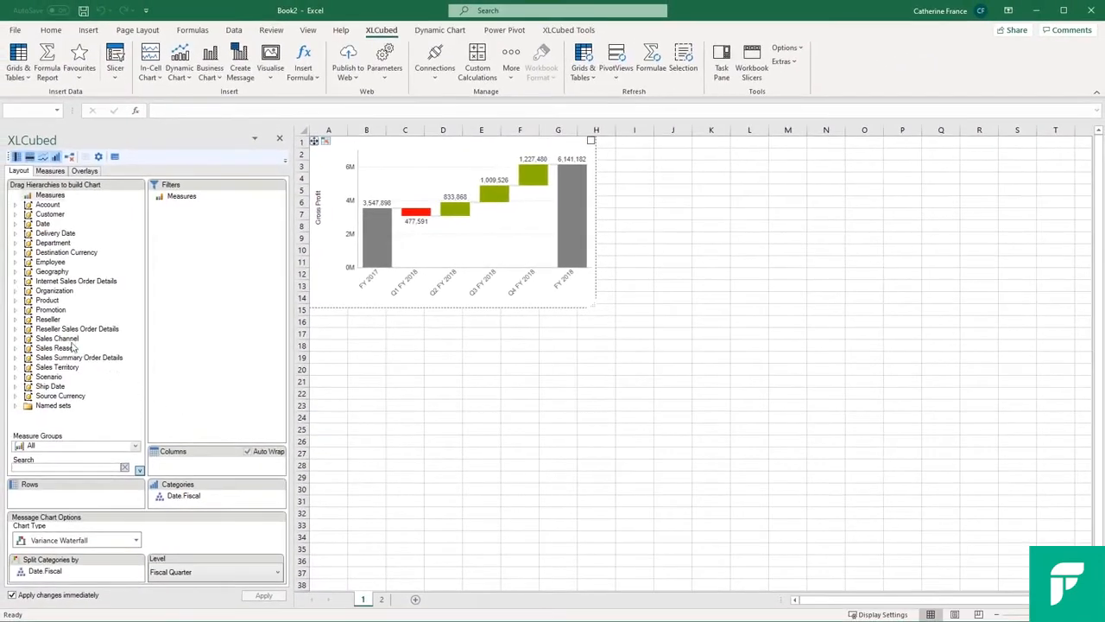
Split the variance waterfall by the Product Categories hierarchy instead of Date.Fiscal, selecting the Category level as its members
{"action": "left_click", "coordinate": [14, 300]}
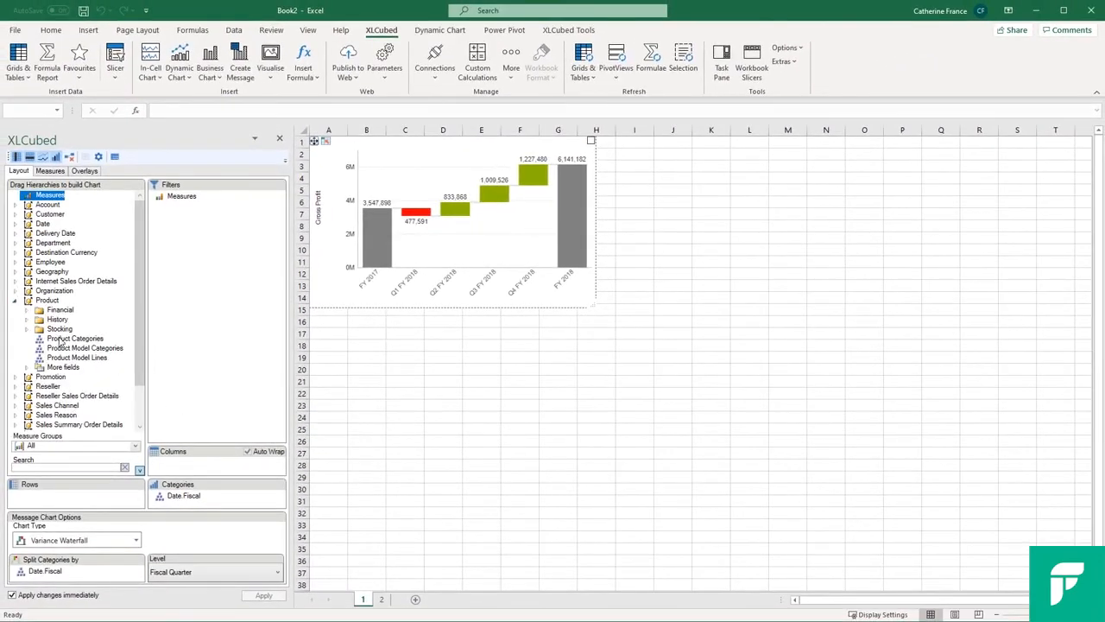
{"action": "left_click_drag", "start_coordinate": [75, 338], "coordinate": [119, 581]}
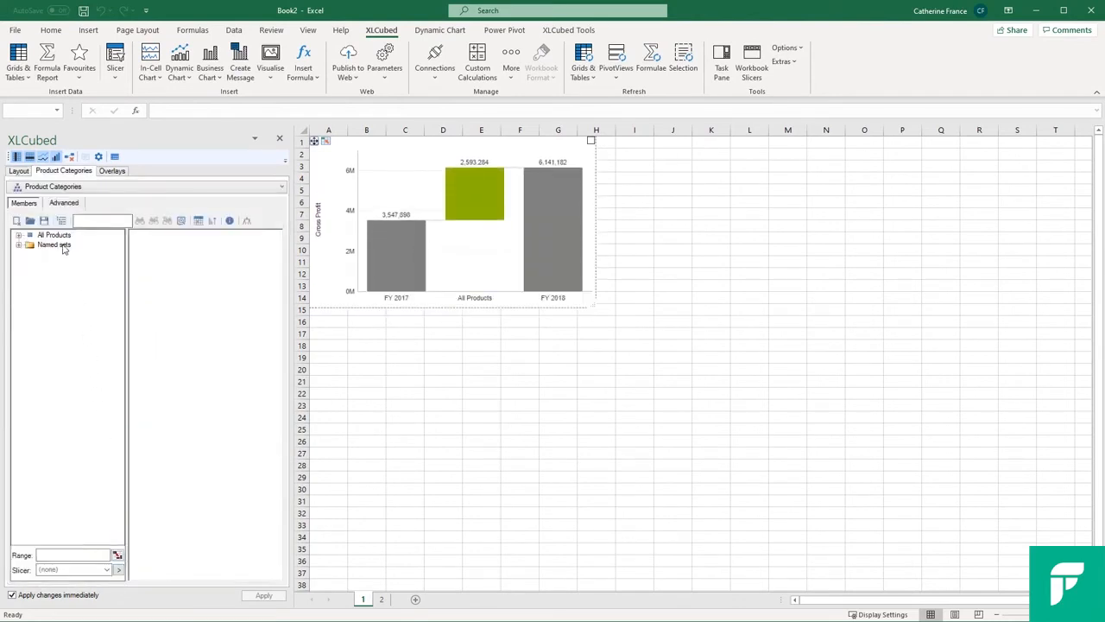
{"action": "left_click", "coordinate": [61, 220]}
{"action": "left_click_drag", "start_coordinate": [49, 245], "coordinate": [145, 265]}
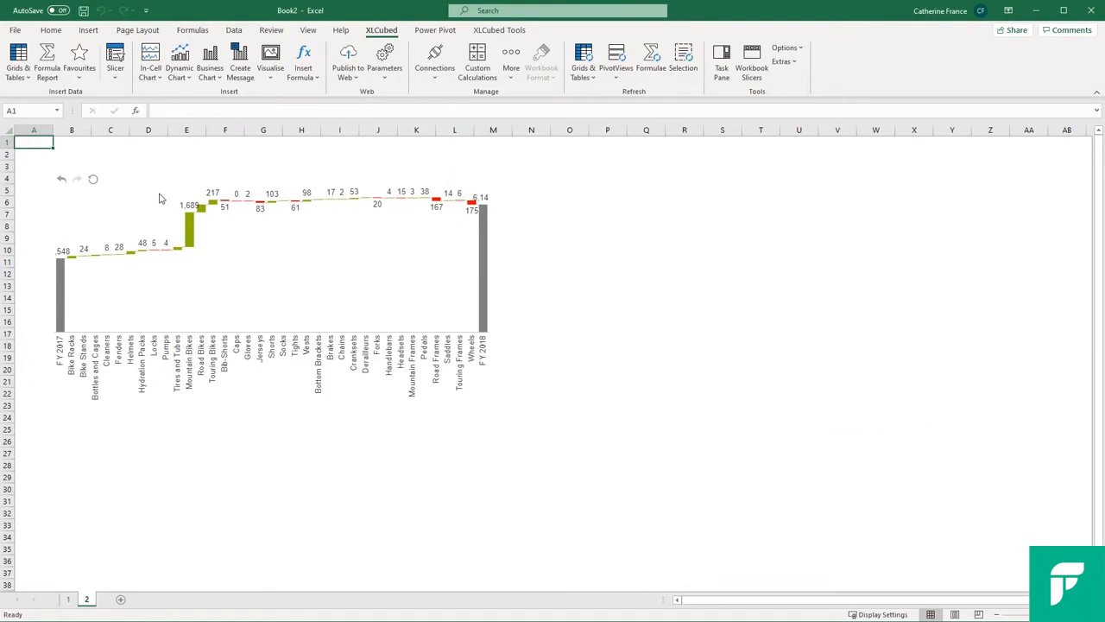
Add an outlier grouping to the sheet 2 chart's Product Categories, keeping the top 10 by Absolute Variance and grouping the rest as Others
{"action": "right_click", "coordinate": [158, 197]}
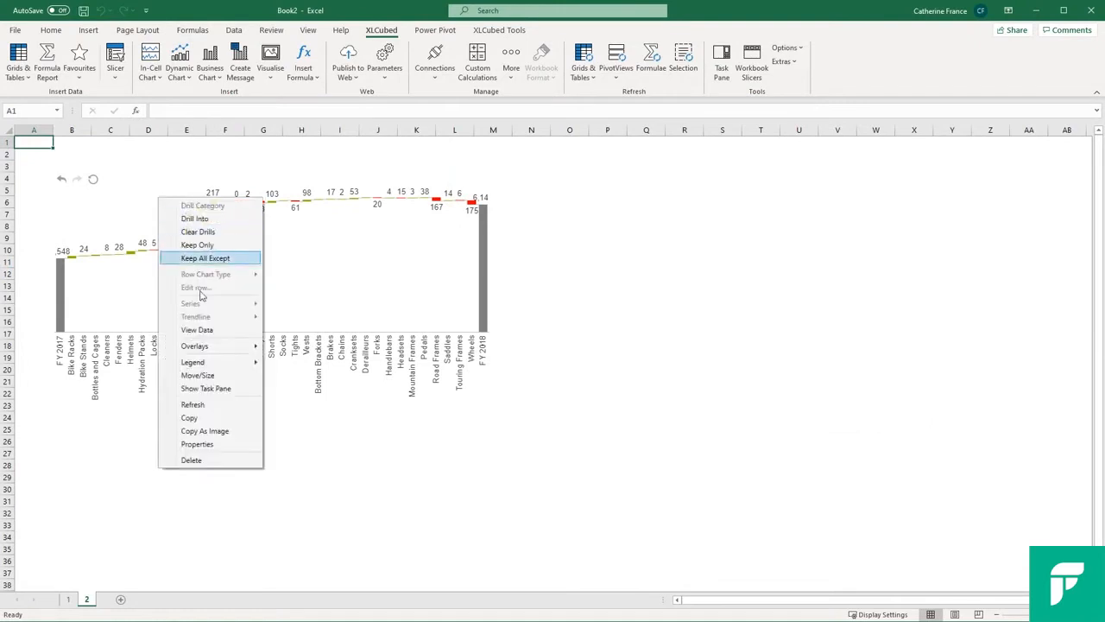
{"action": "left_click", "coordinate": [220, 389]}
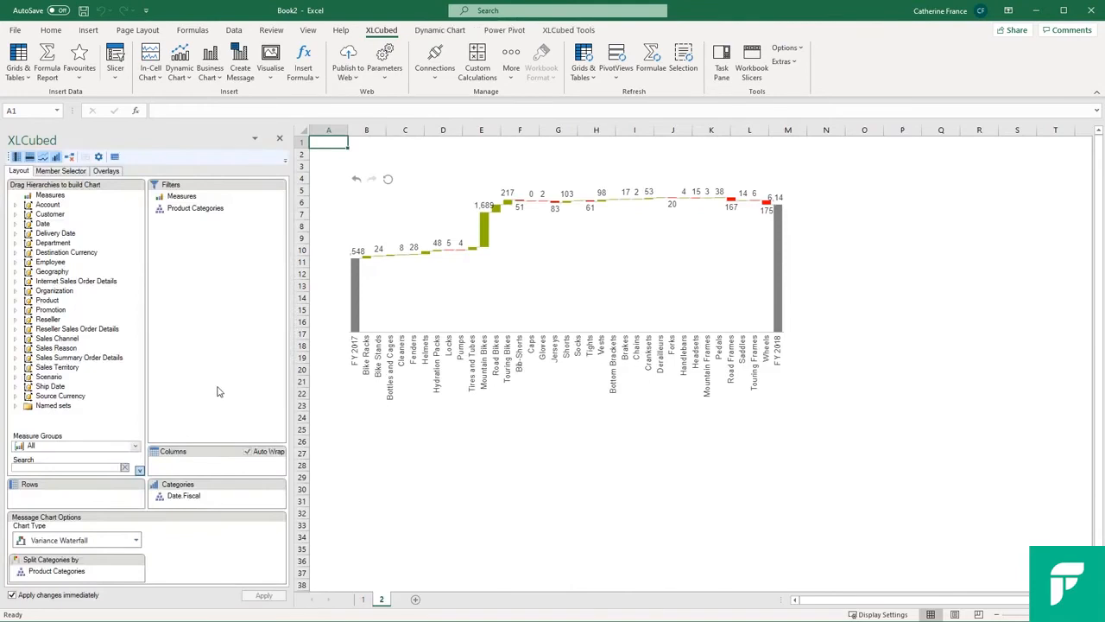
{"action": "double_click", "coordinate": [190, 210]}
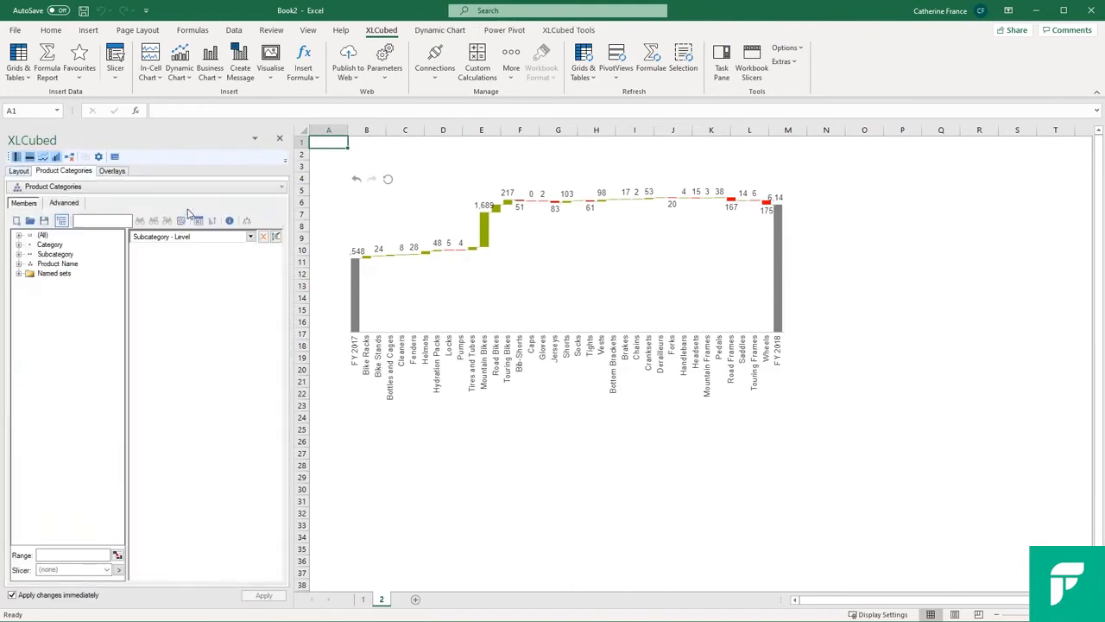
{"action": "left_click", "coordinate": [77, 205]}
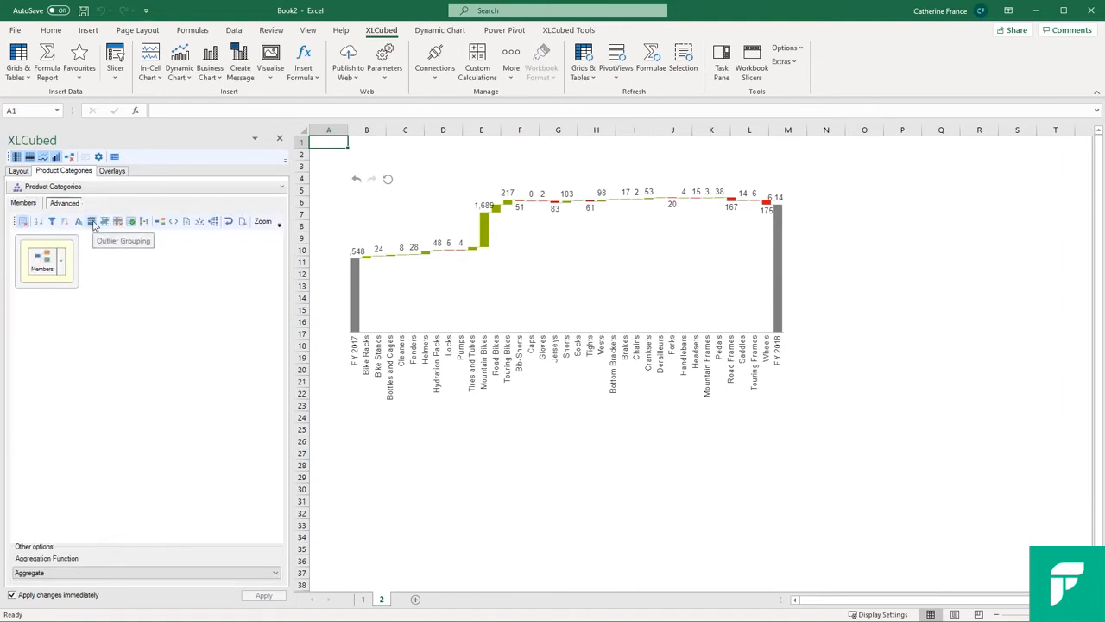
{"action": "left_click", "coordinate": [92, 222]}
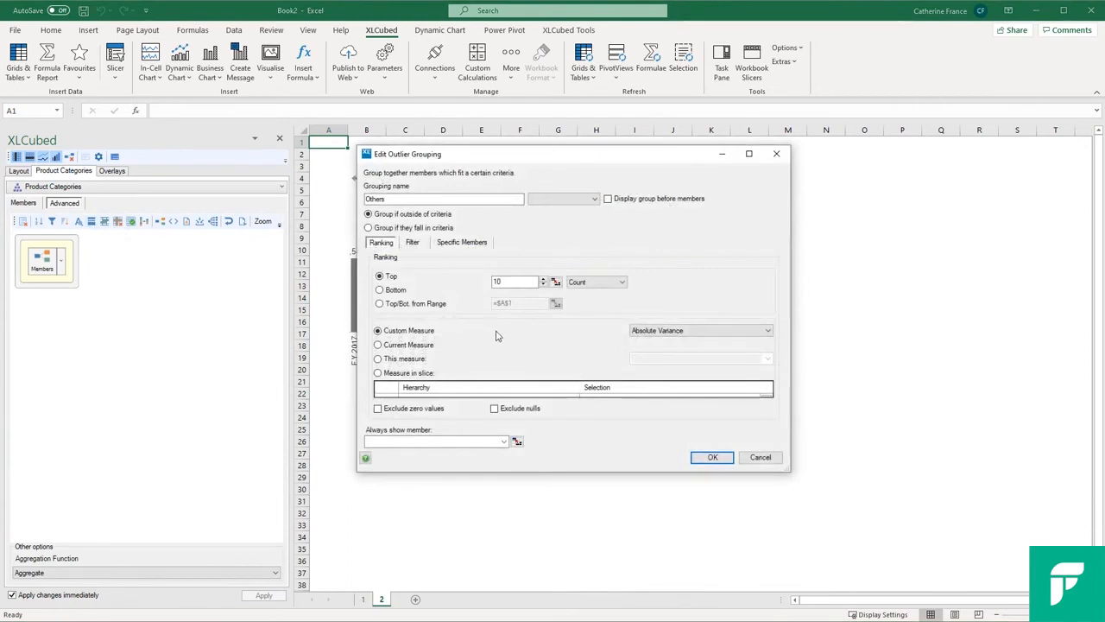
{"action": "left_click", "coordinate": [713, 458]}
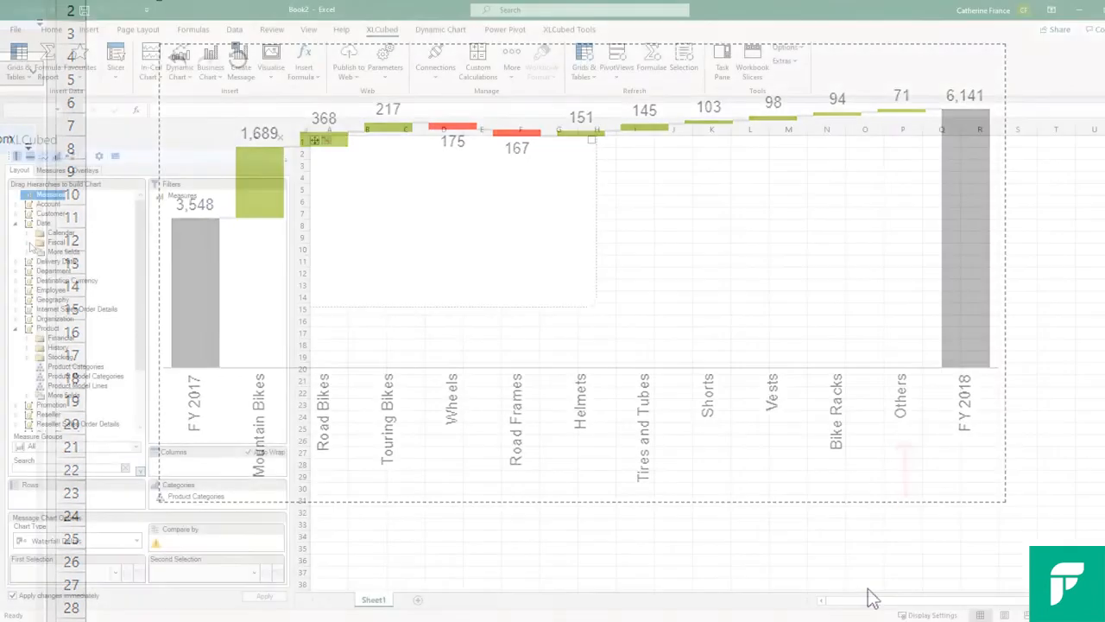
Compare the Waterfall Deltas chart by Date.Fiscal, with FY 2018 as the first selection and FY 2017 as the second
{"action": "left_click", "coordinate": [74, 251]}
{"action": "left_click_drag", "start_coordinate": [184, 545], "coordinate": [186, 547]}
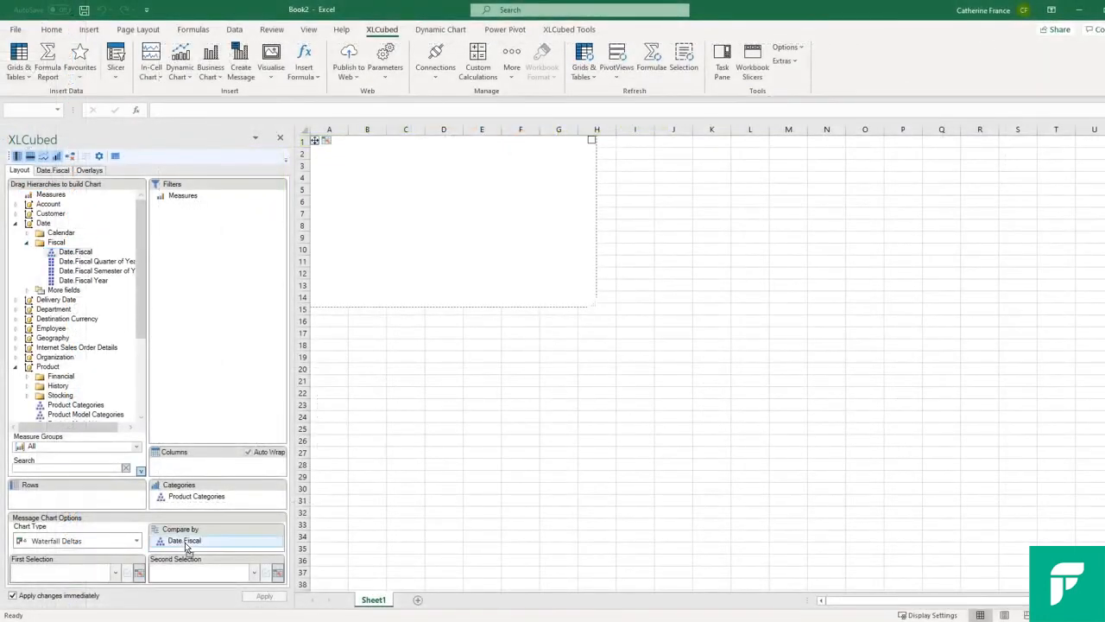
{"action": "left_click", "coordinate": [115, 572]}
{"action": "left_click", "coordinate": [20, 473]}
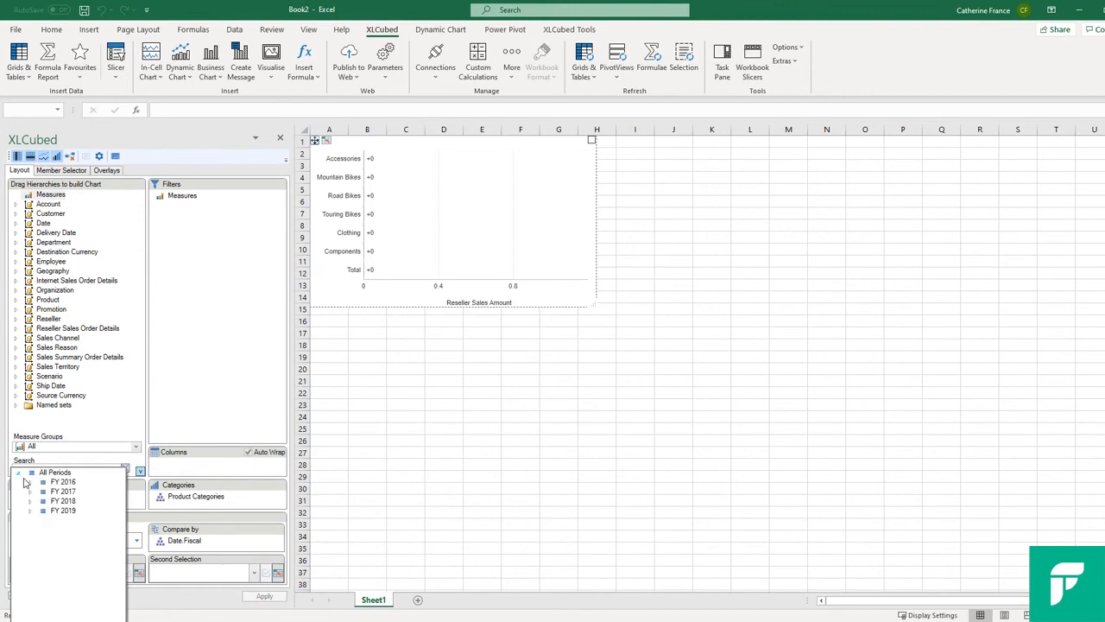
{"action": "left_click", "coordinate": [63, 503]}
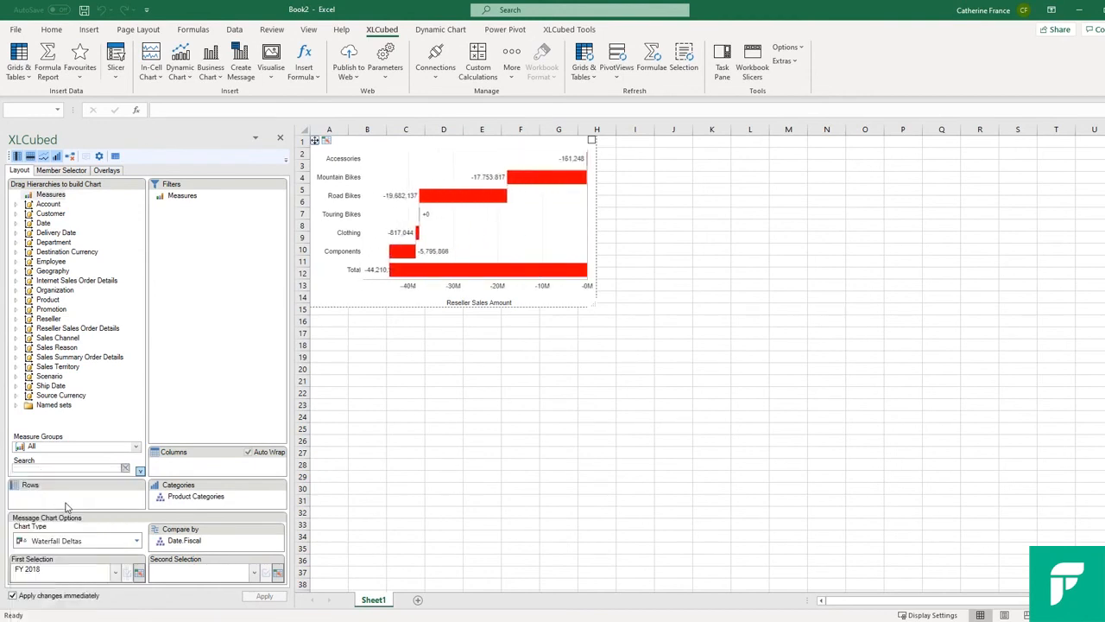
{"action": "left_click", "coordinate": [254, 573]}
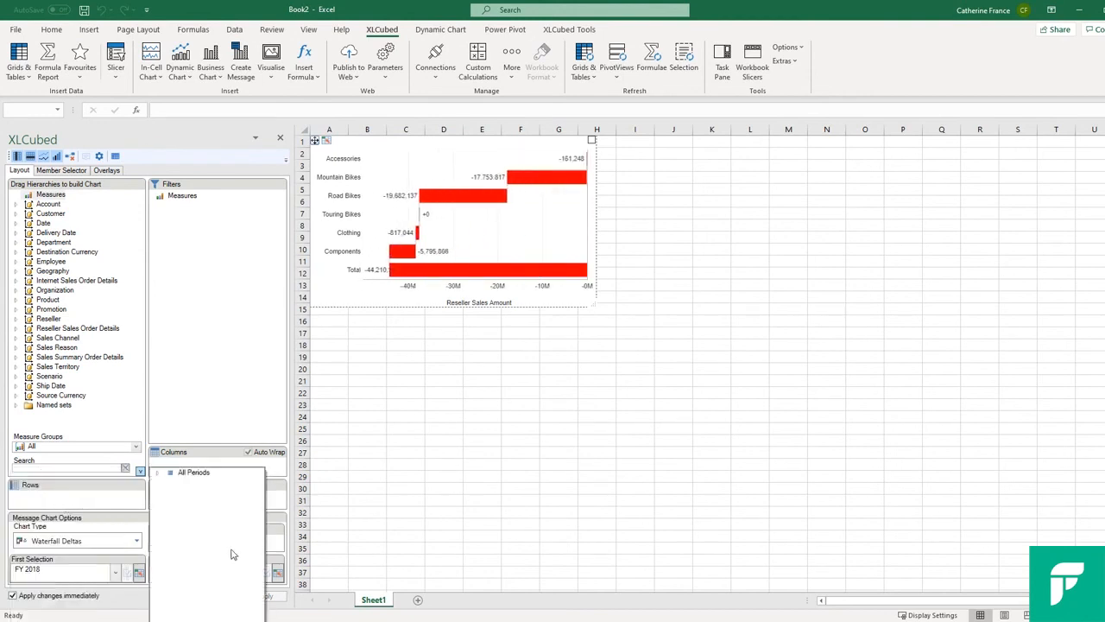
{"action": "left_click", "coordinate": [159, 473]}
{"action": "left_click", "coordinate": [200, 494]}
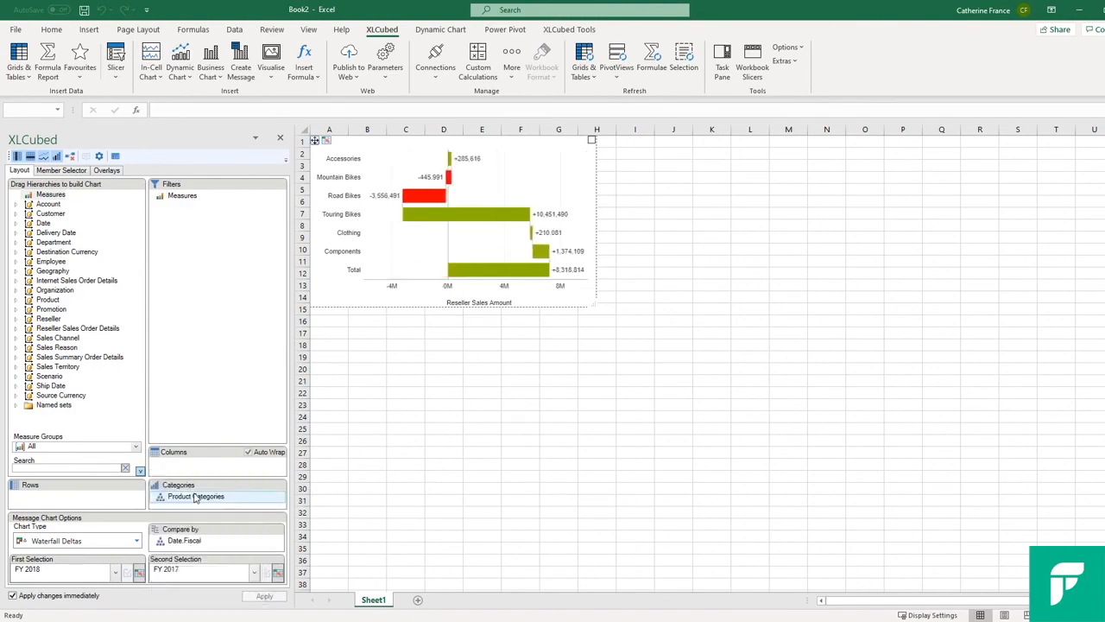